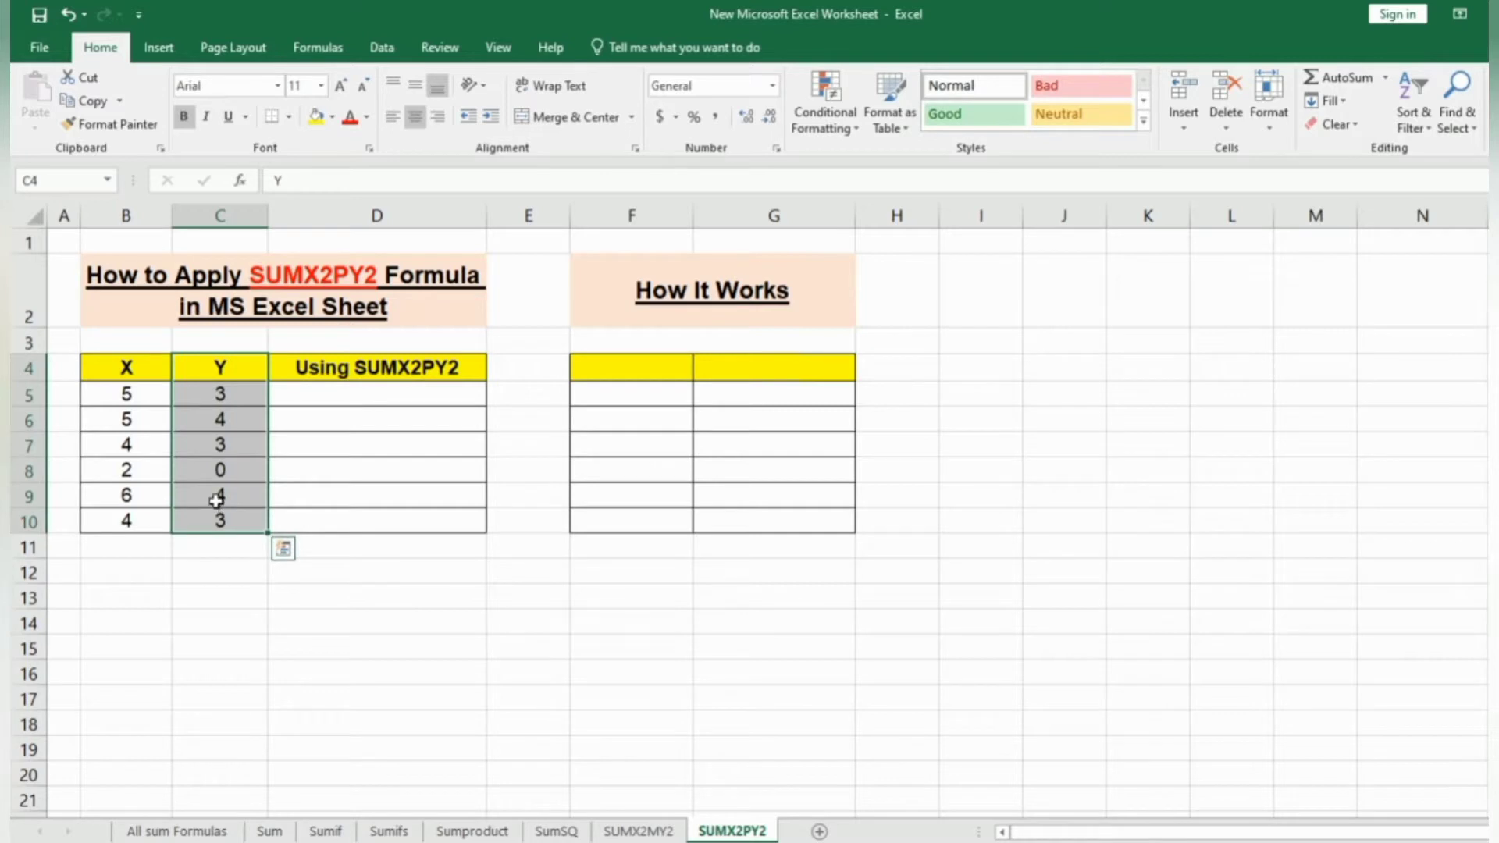
# Enter the formula =SUMX2PY2(B5,C5) in cell D5 under the Using SUMX2PY2 header
pyautogui.click(302, 451)
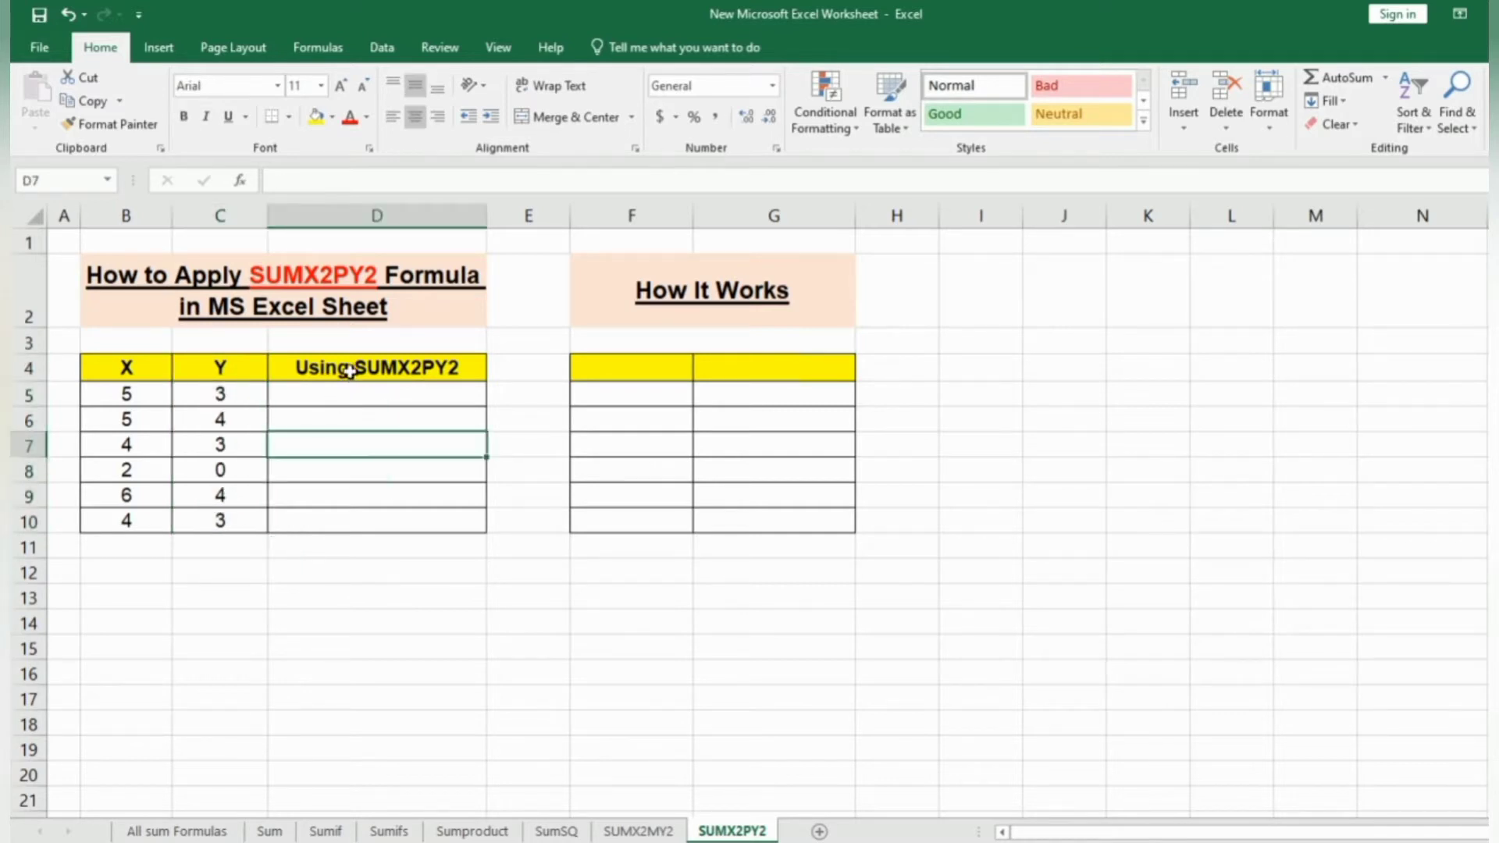
pyautogui.click(349, 370)
pyautogui.click(336, 392)
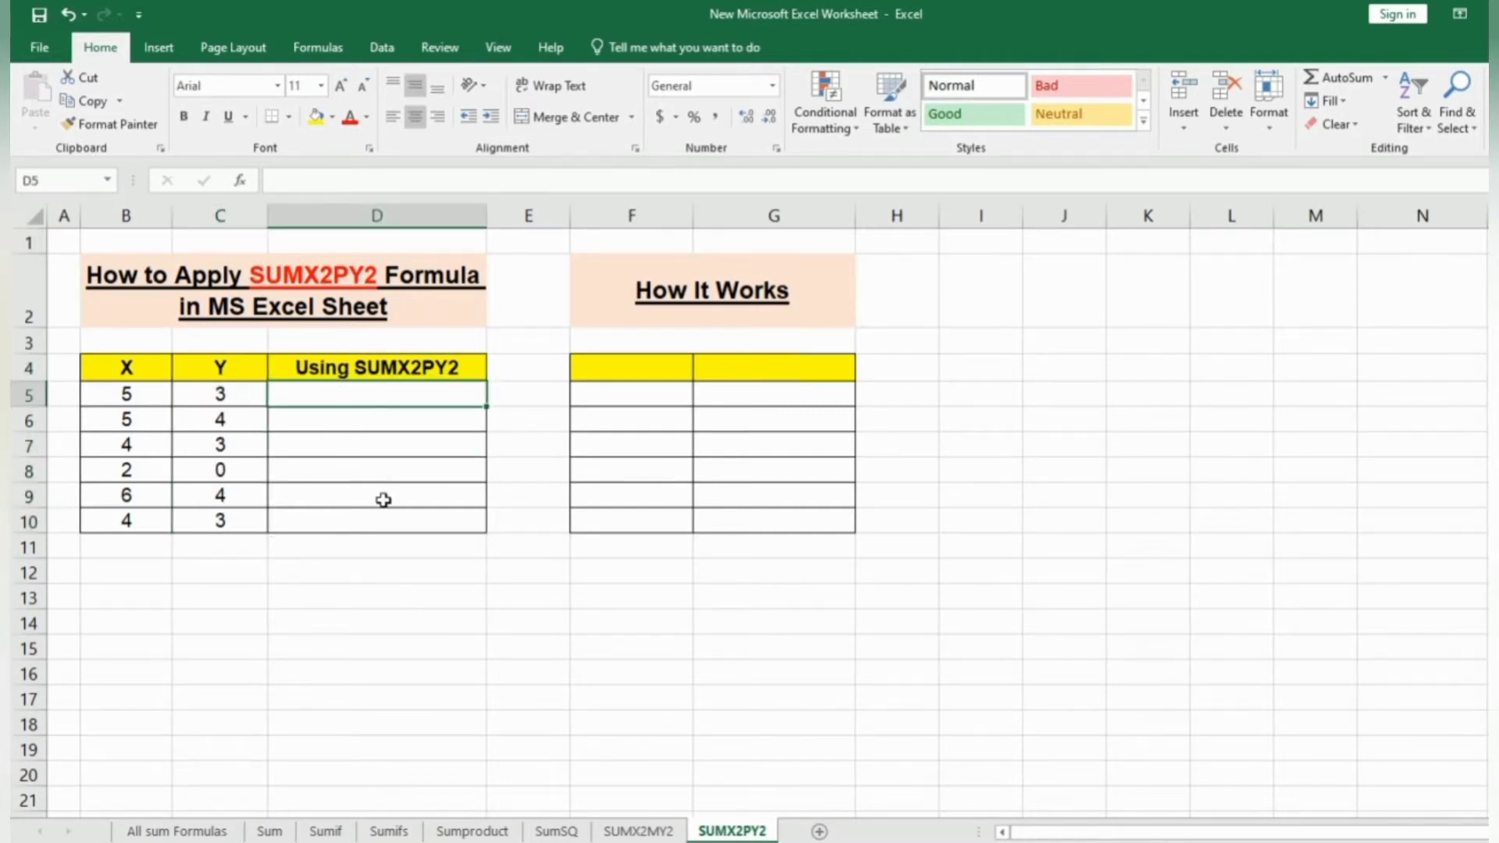
pyautogui.write('=s')
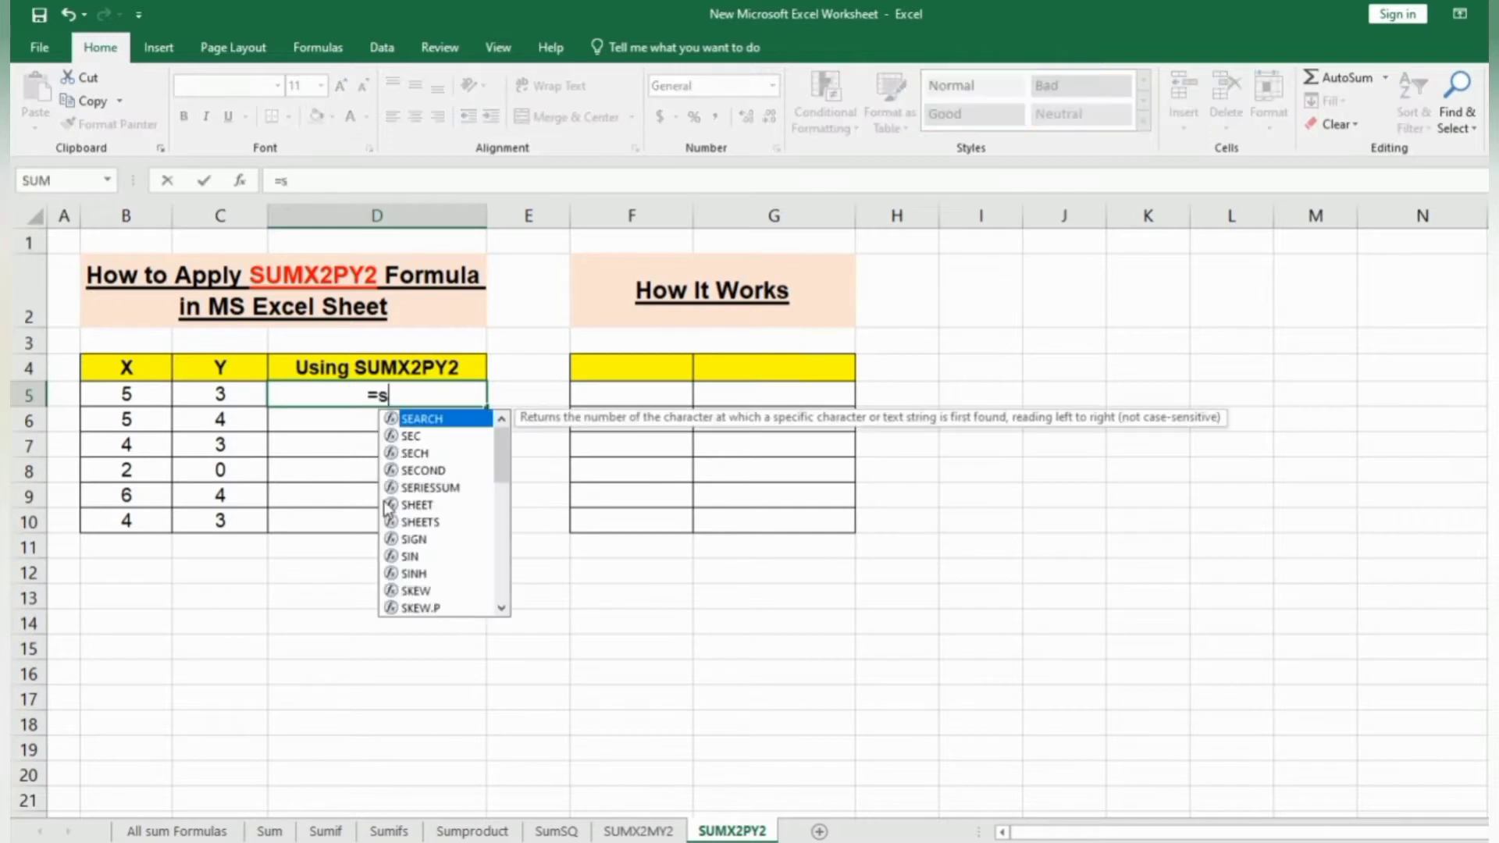
pyautogui.write('umx')
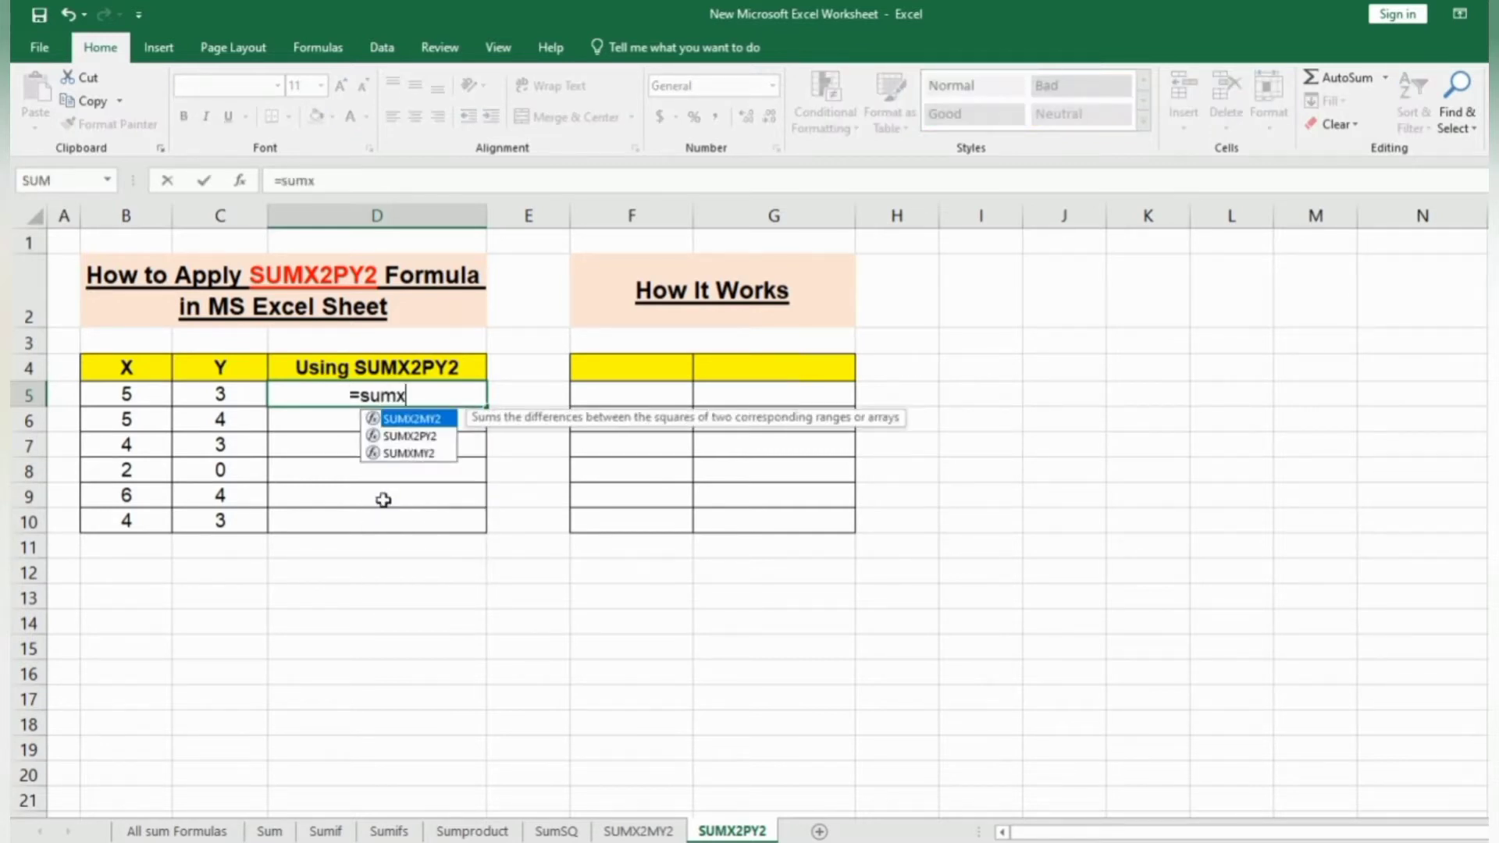
pyautogui.write('2p')
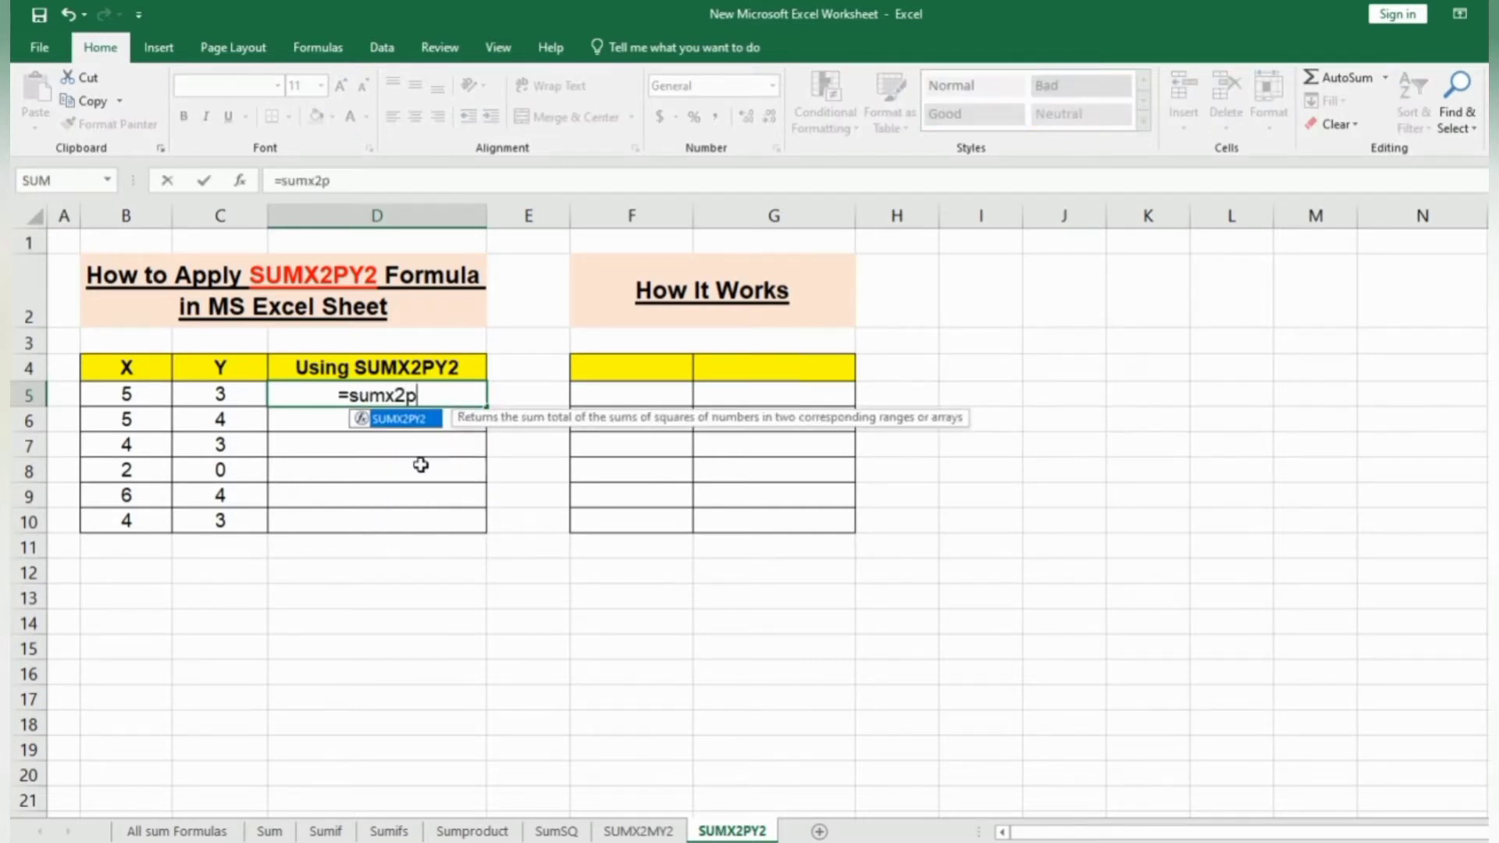
pyautogui.write('y2(')
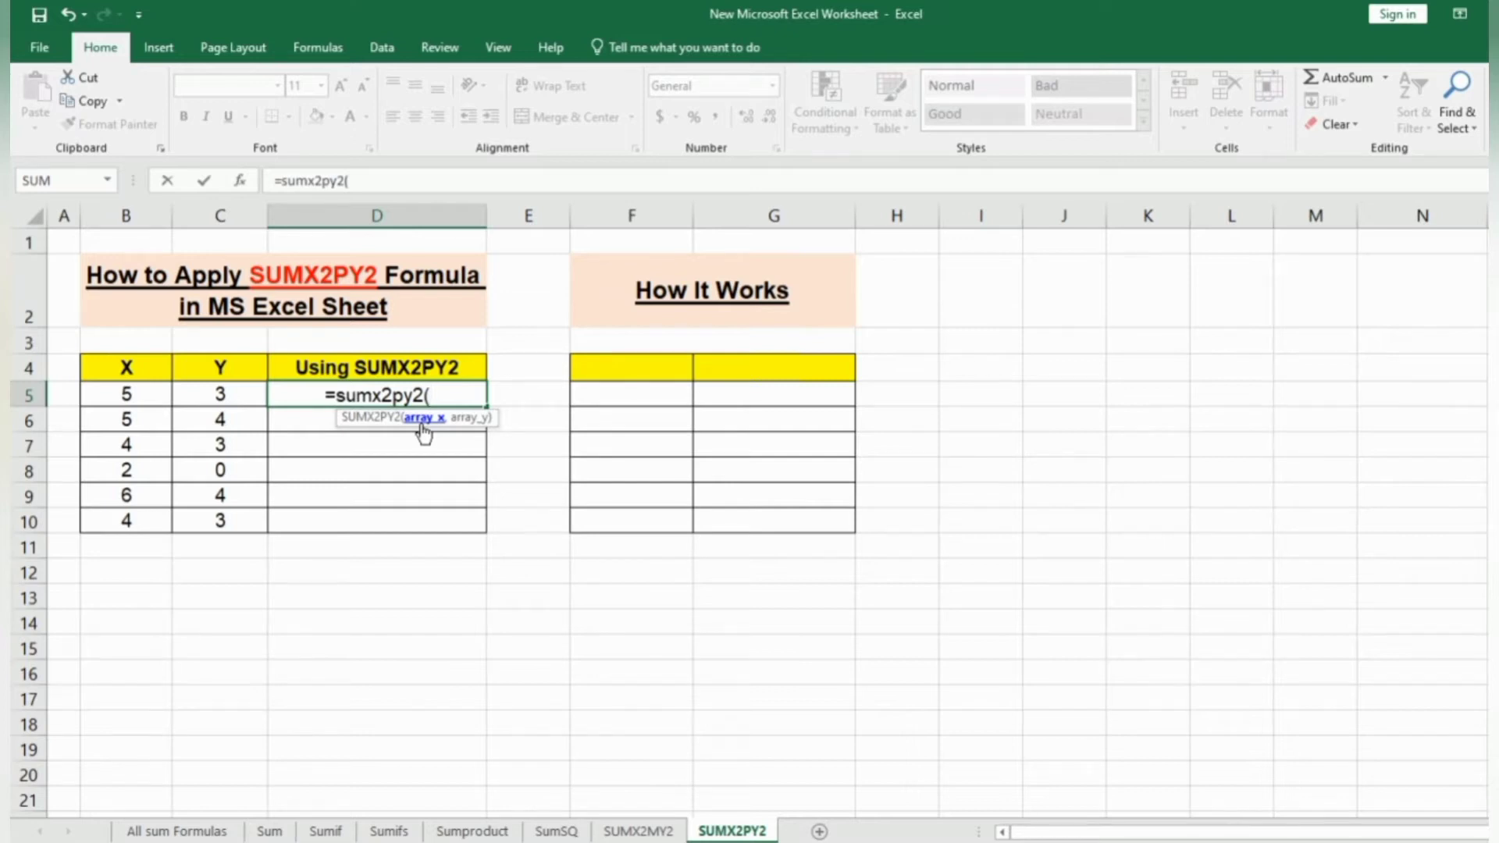
pyautogui.click(149, 396)
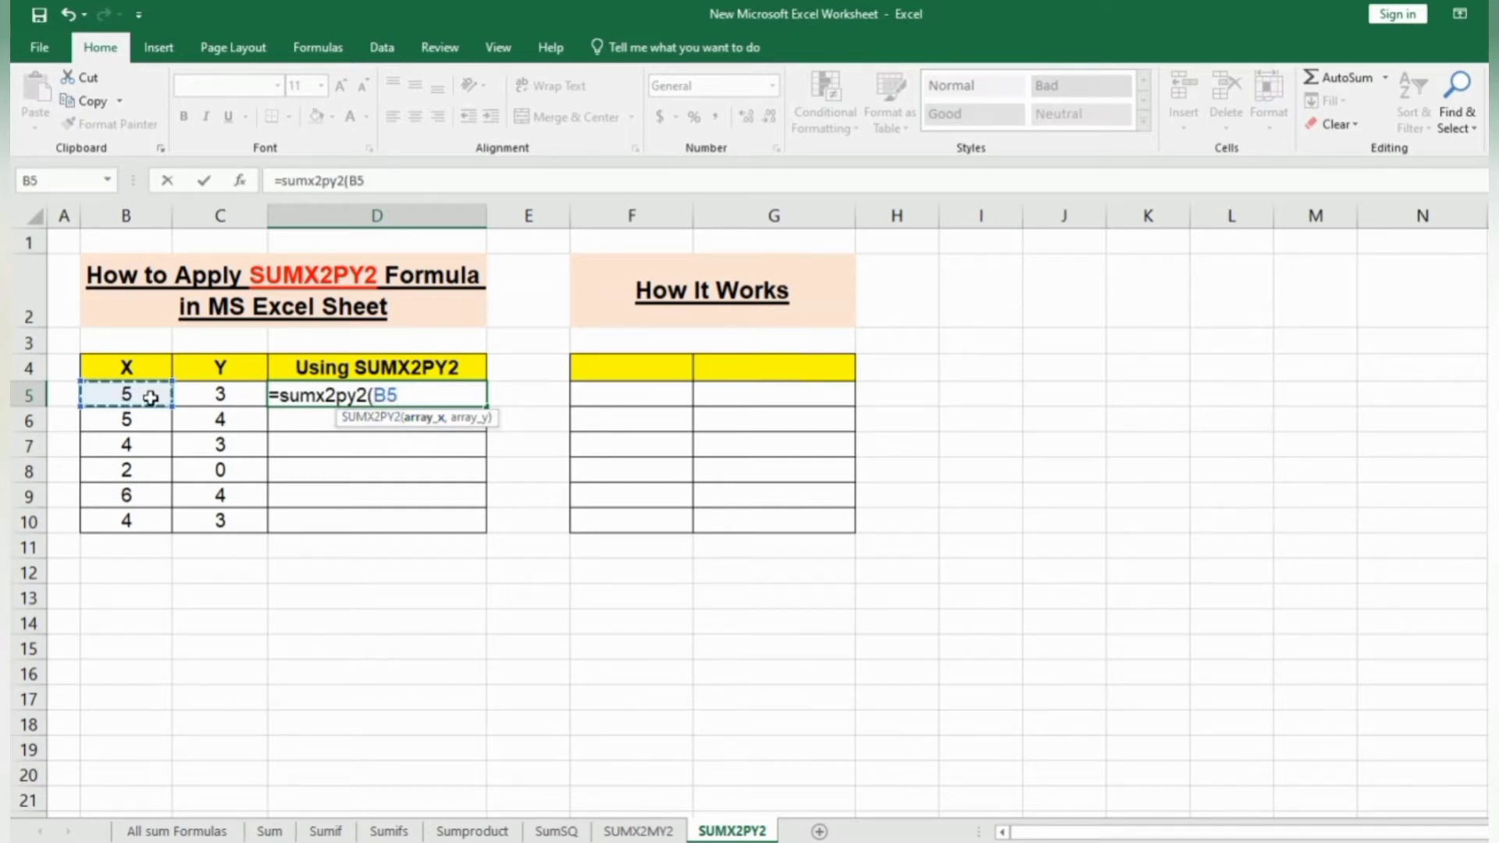
pyautogui.write(',')
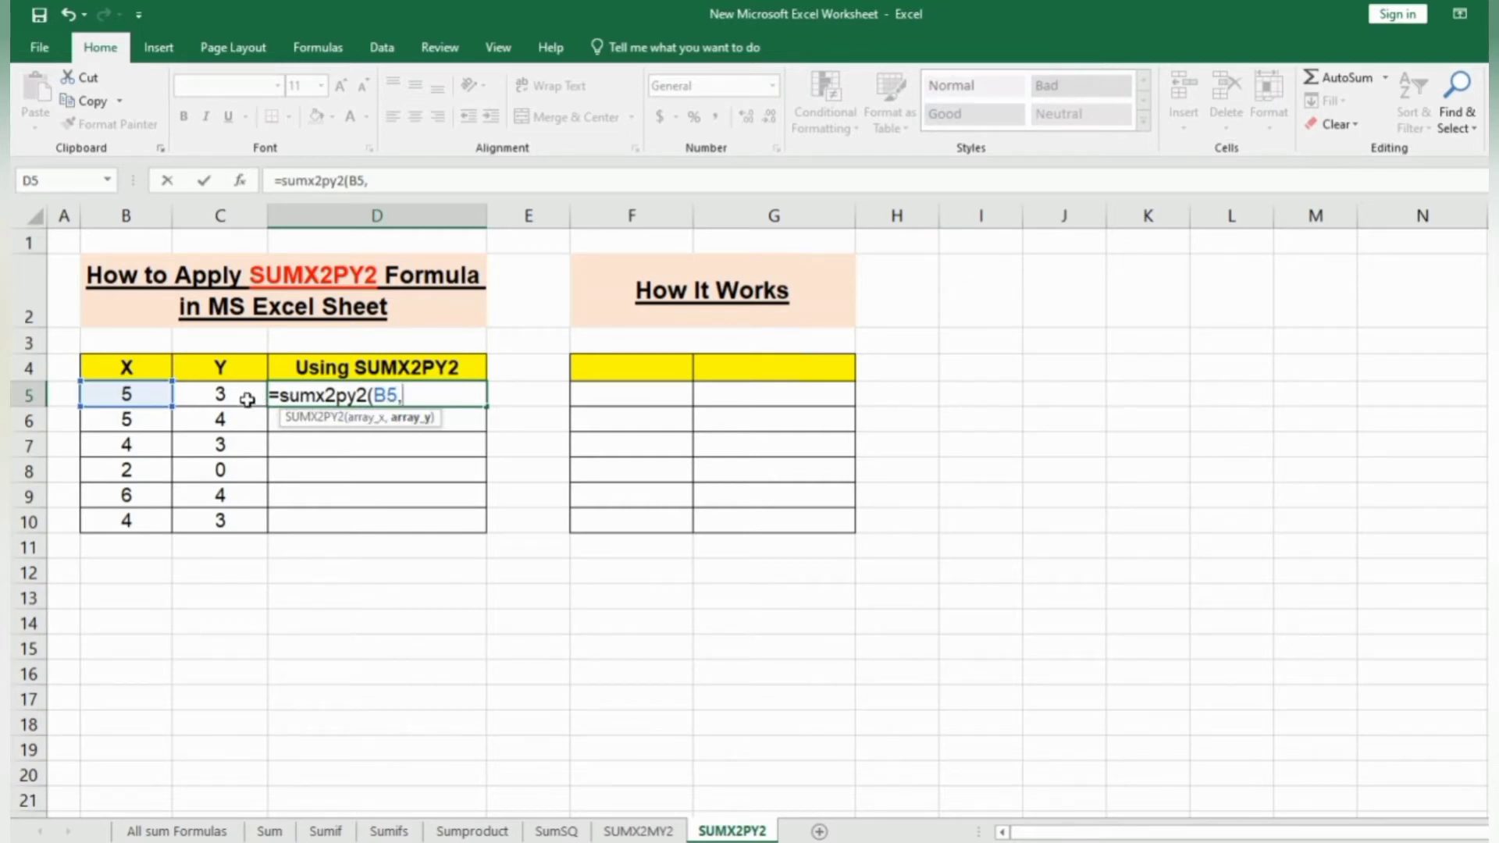
pyautogui.click(230, 396)
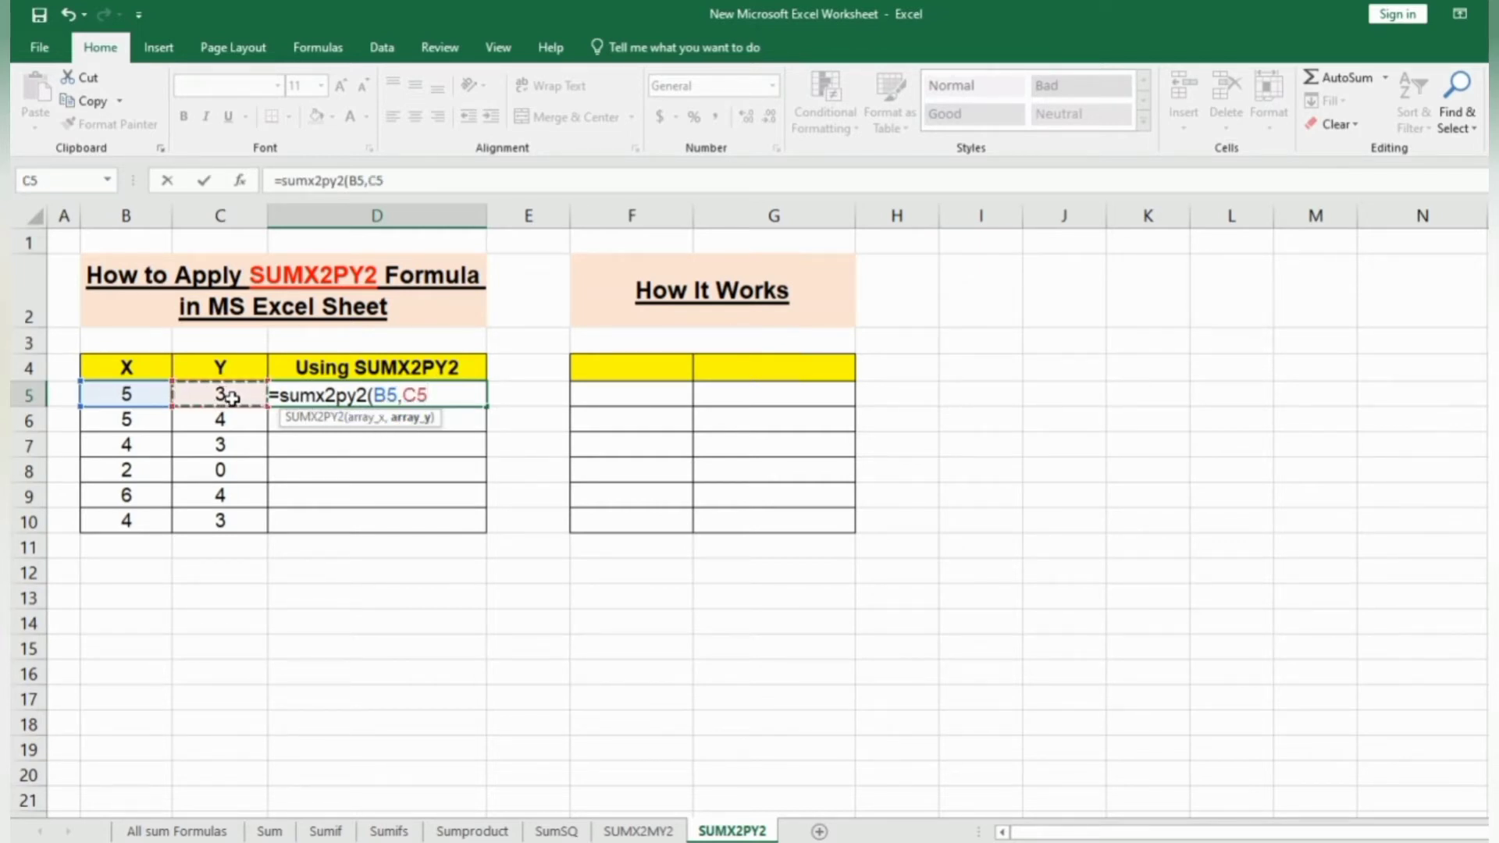
pyautogui.write(')')
pyautogui.press('Return')
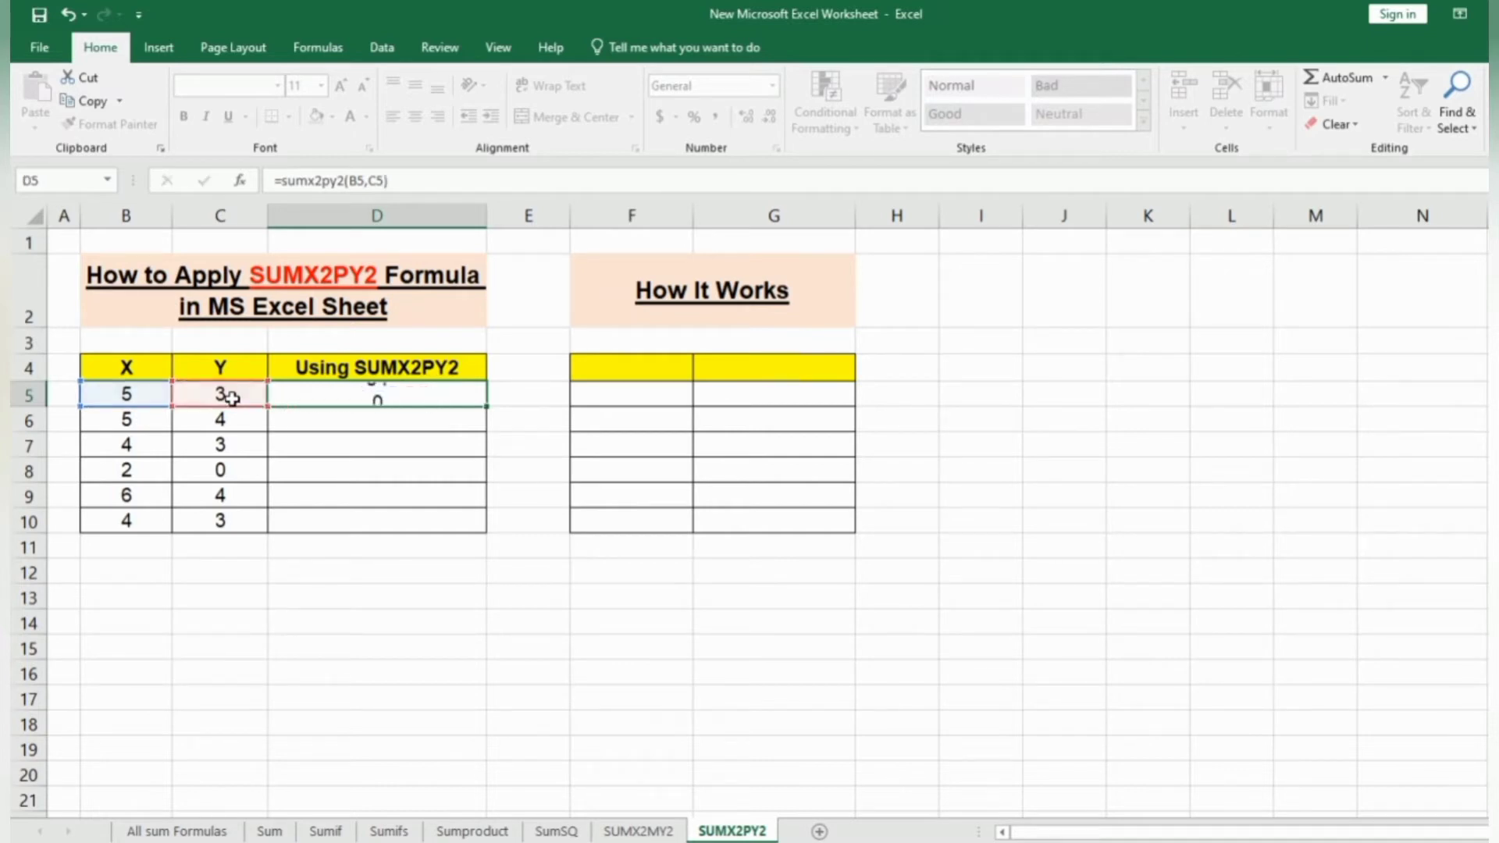
# Fill the SUMX2PY2 formula from D5 down through D10
pyautogui.click(408, 395)
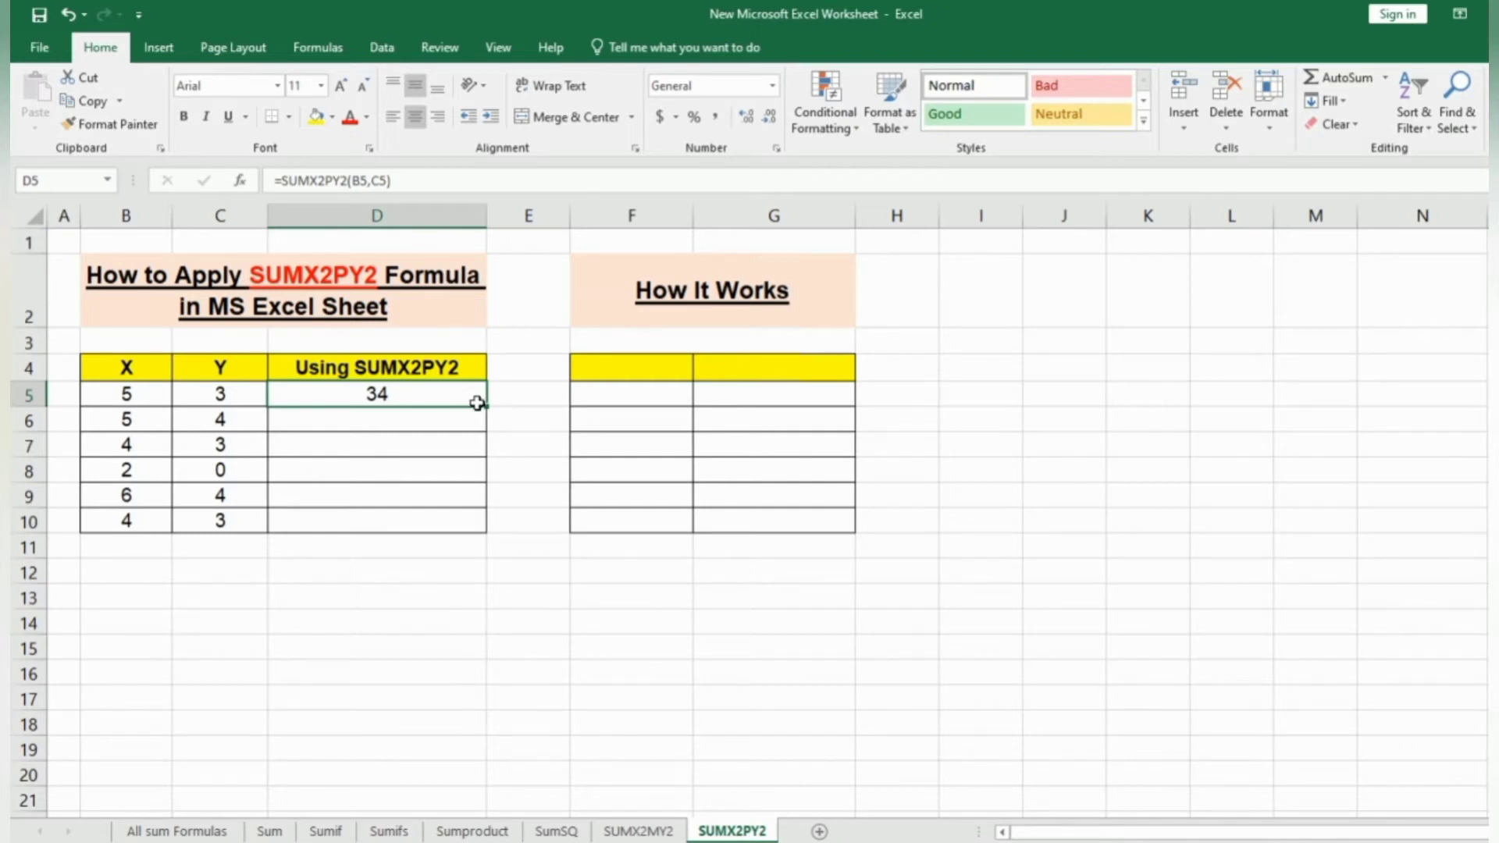
pyautogui.moveTo(485, 413); pyautogui.dragTo(480, 525)
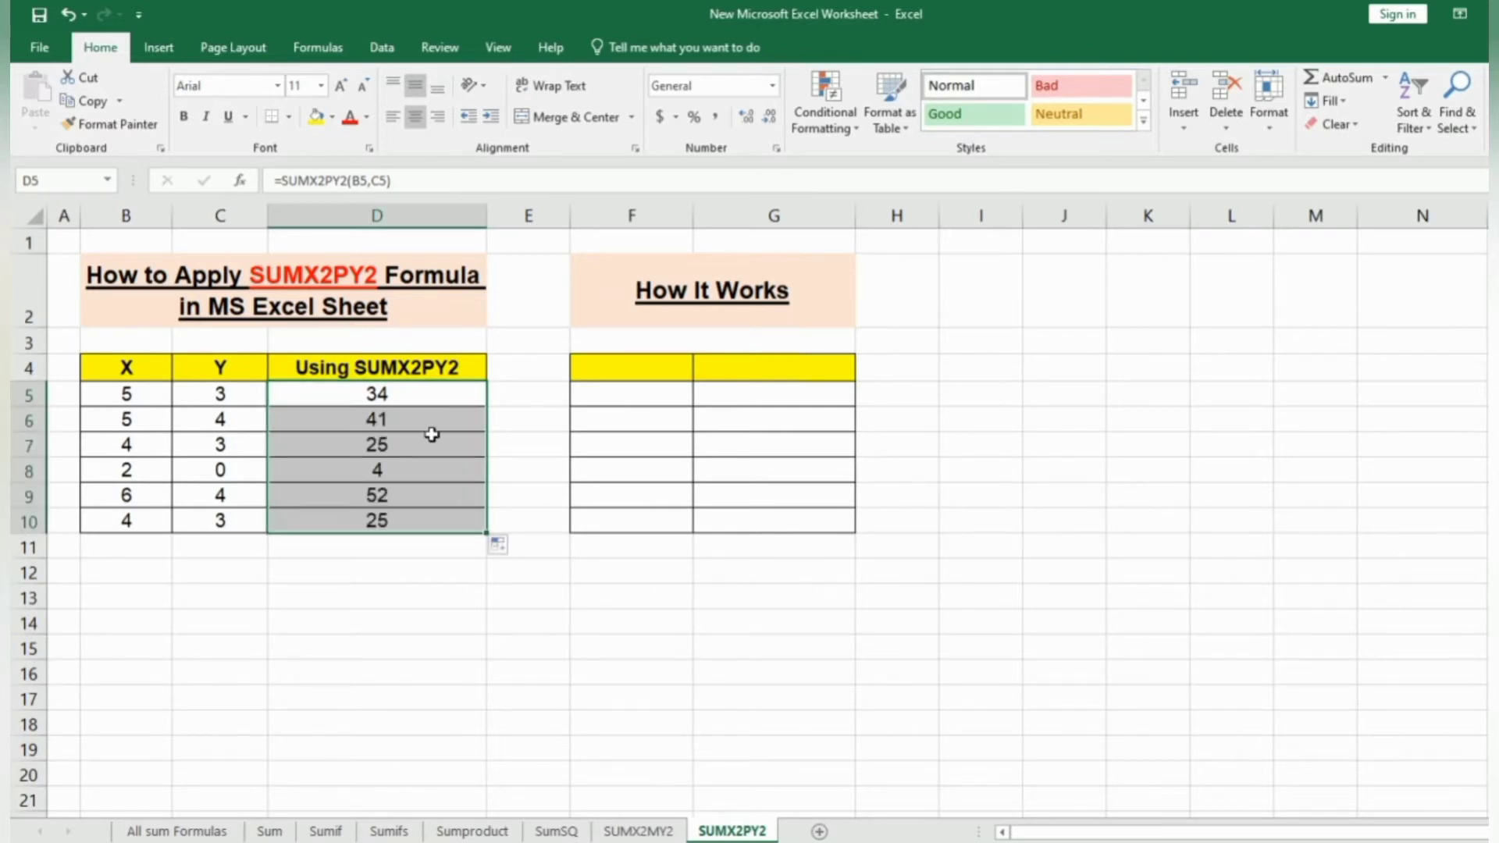
pyautogui.click(531, 520)
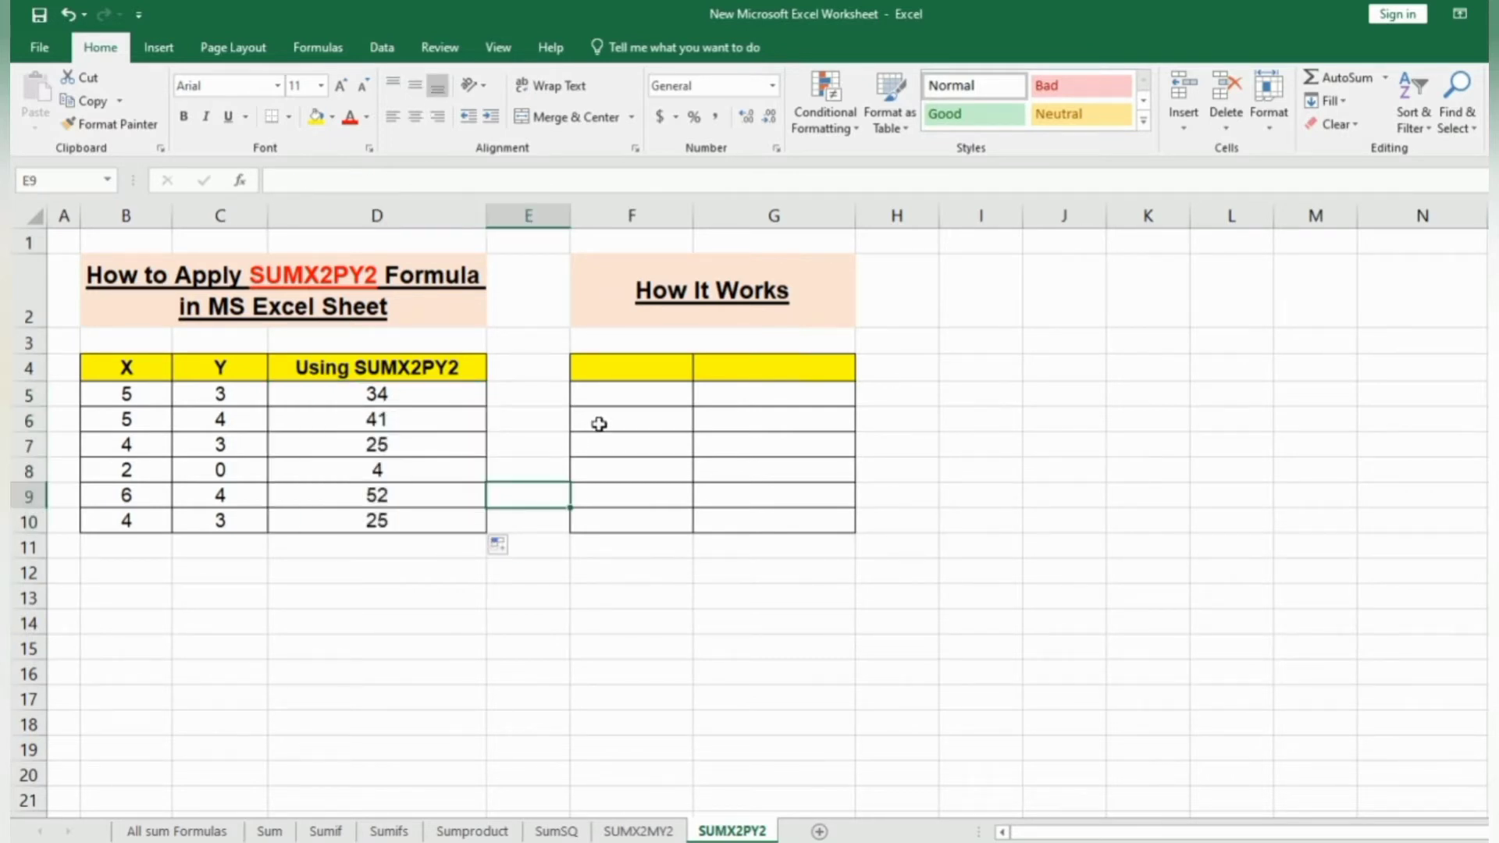
# Examine the How It Works identity and result table on the SUMX2MY2 sheet, and return to the SUMX2PY2 sheet
pyautogui.click(617, 395)
pyautogui.click(643, 346)
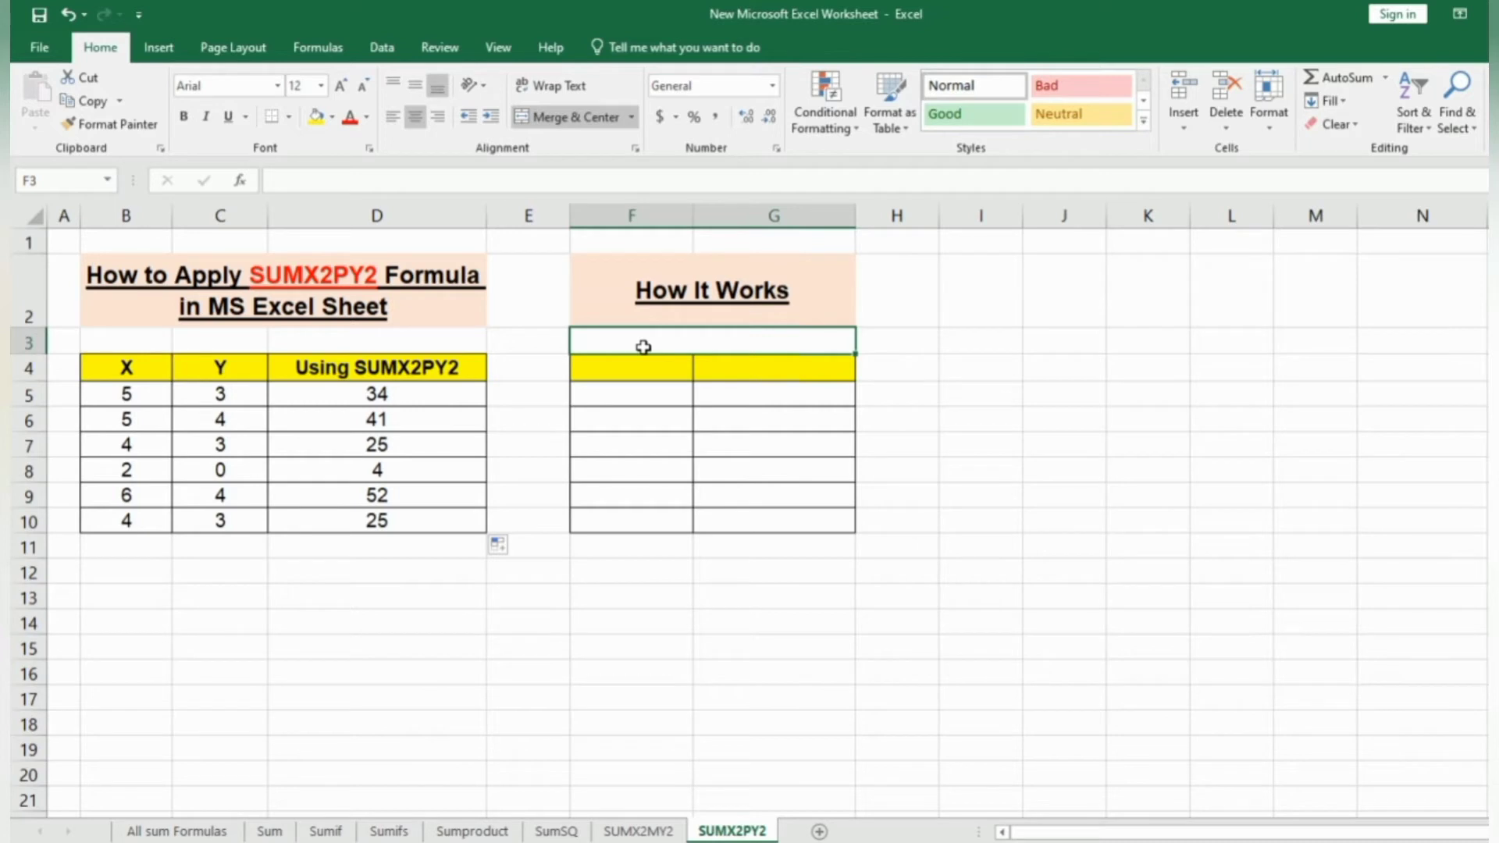
pyautogui.hotkey('ctrl', 'pageup')
pyautogui.click(429, 396)
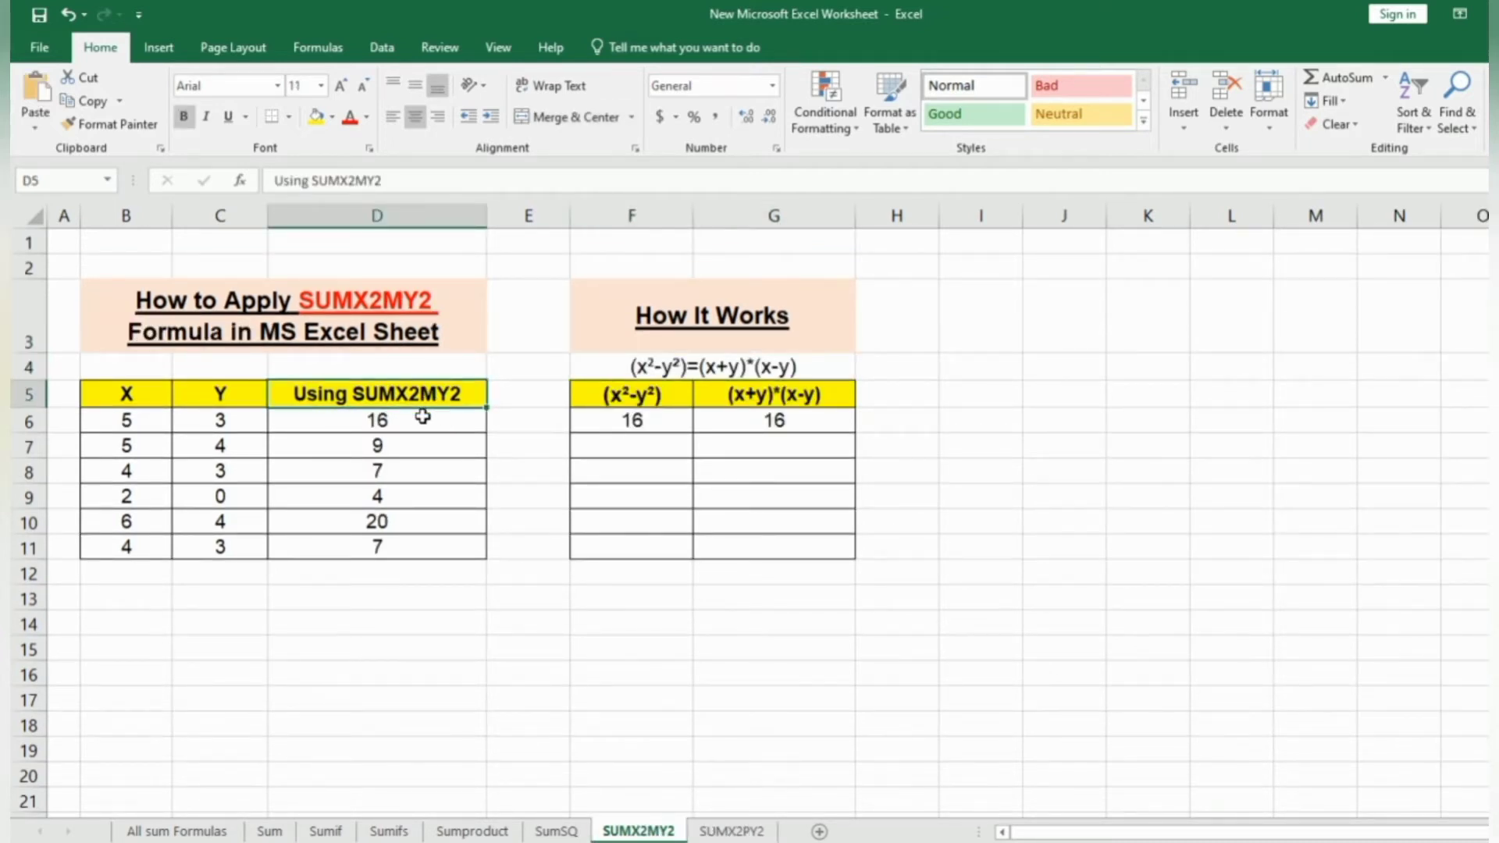
pyautogui.hotkey('ctrl', 'pagedown')
pyautogui.click(622, 831)
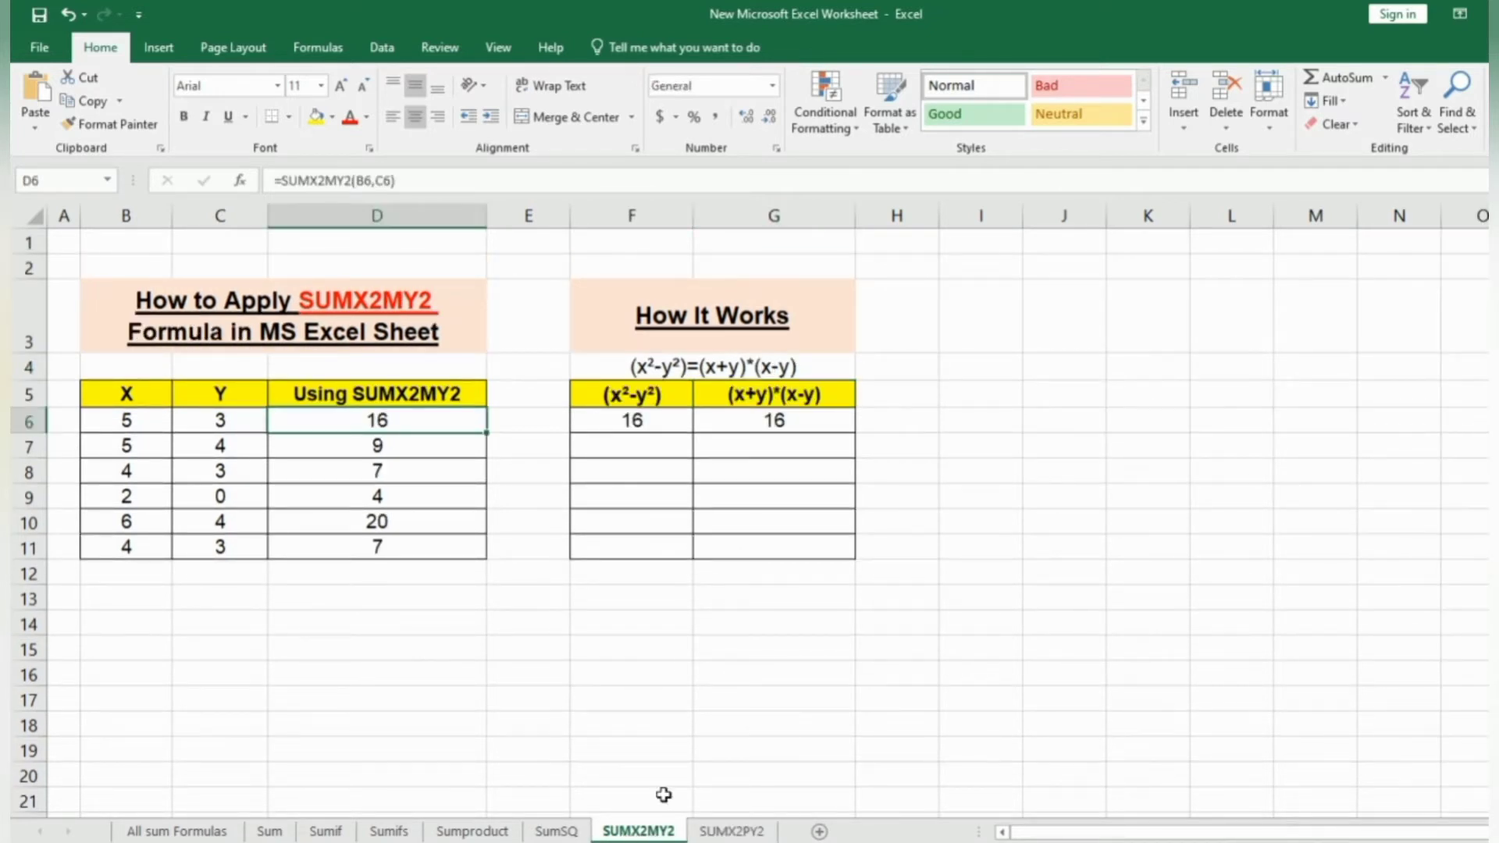
pyautogui.click(677, 373)
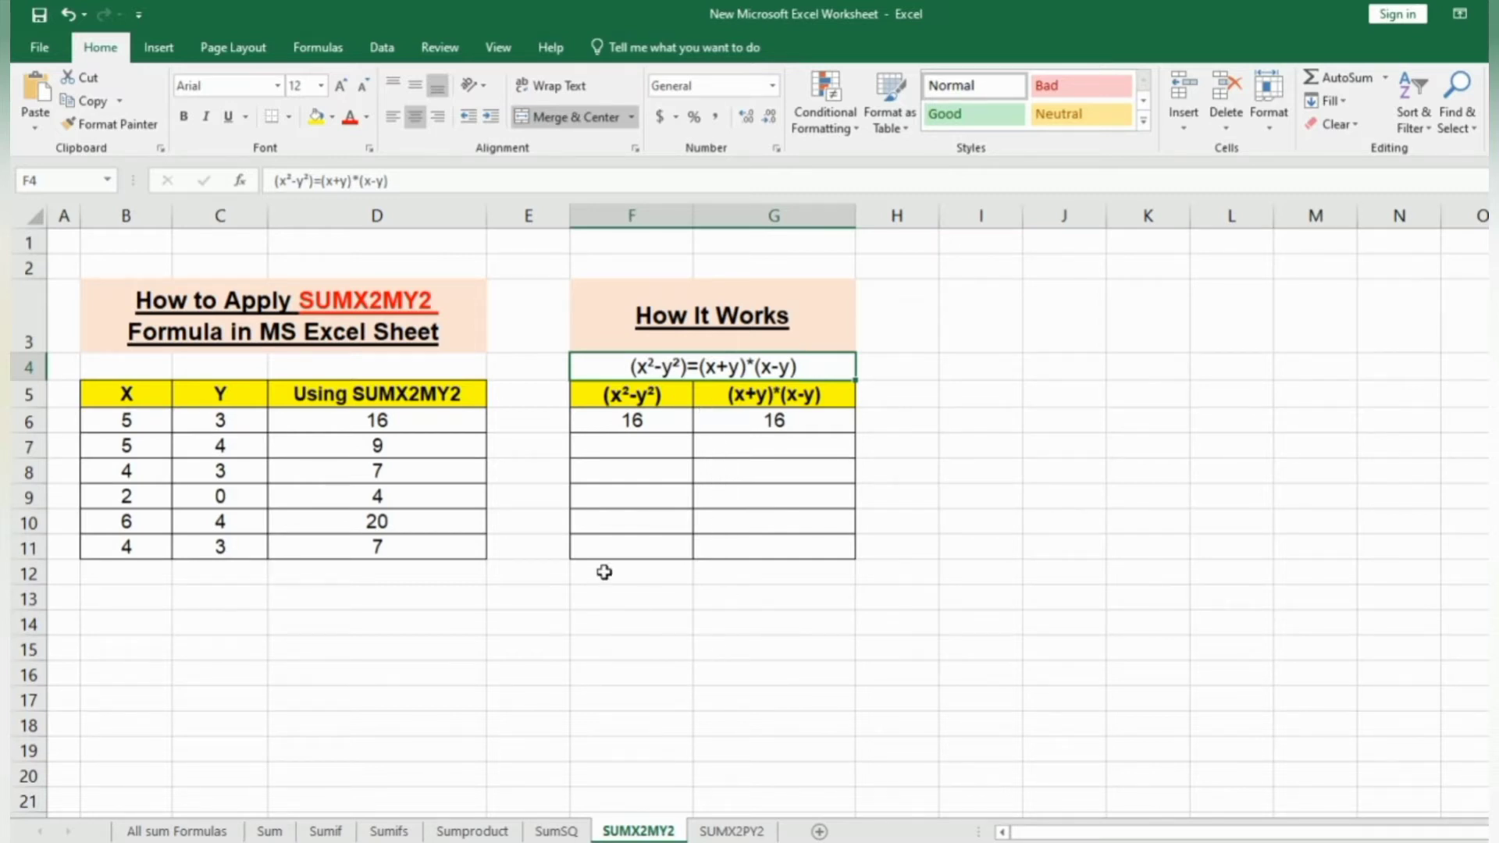
pyautogui.click(422, 396)
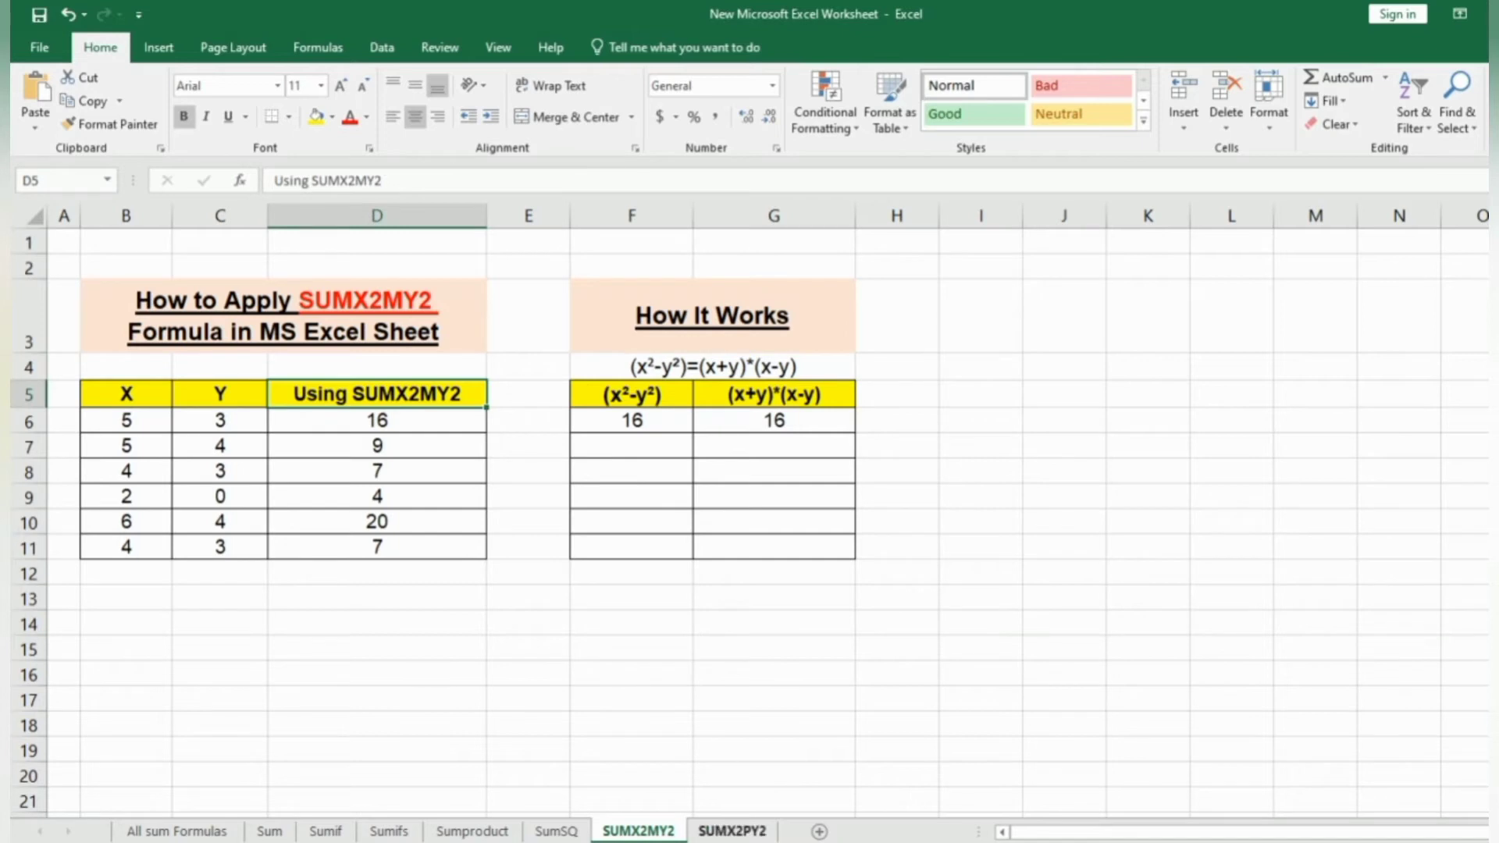
pyautogui.click(720, 832)
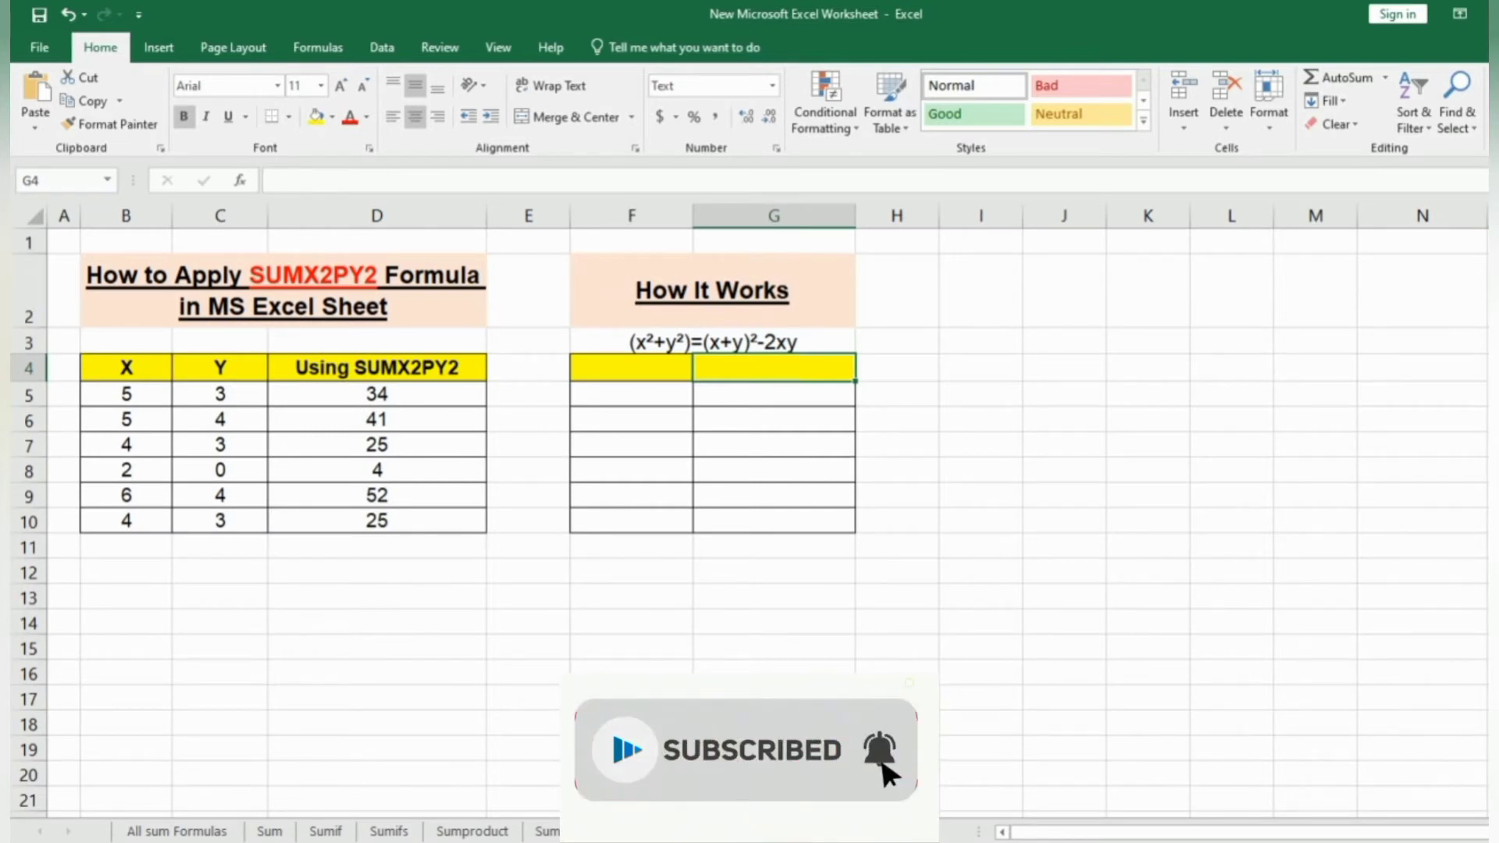
# Copy the (x²+y²) part of the identity in F3 into header cell F4
pyautogui.click(640, 724)
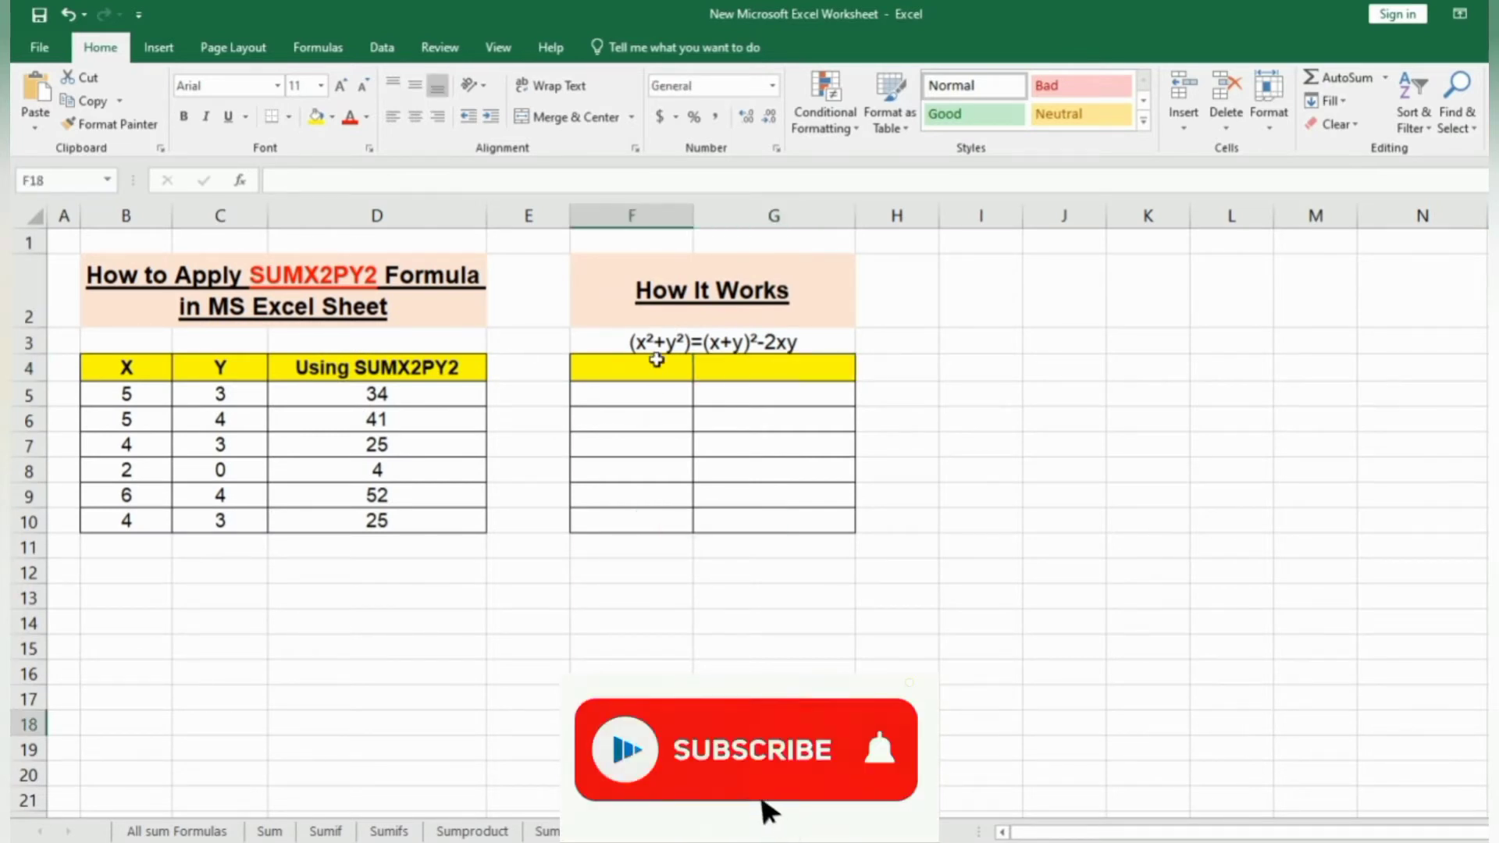
pyautogui.press('Up')
pyautogui.press('Up')
pyautogui.press('Up')
pyautogui.press('Up')
pyautogui.press('Up')
pyautogui.press('Up')
pyautogui.press('Up')
pyautogui.press('Up')
pyautogui.press('Up')
pyautogui.press('Up')
pyautogui.press('Up')
pyautogui.press('Up')
pyautogui.press('Up')
pyautogui.press('Up')
pyautogui.press('Up')
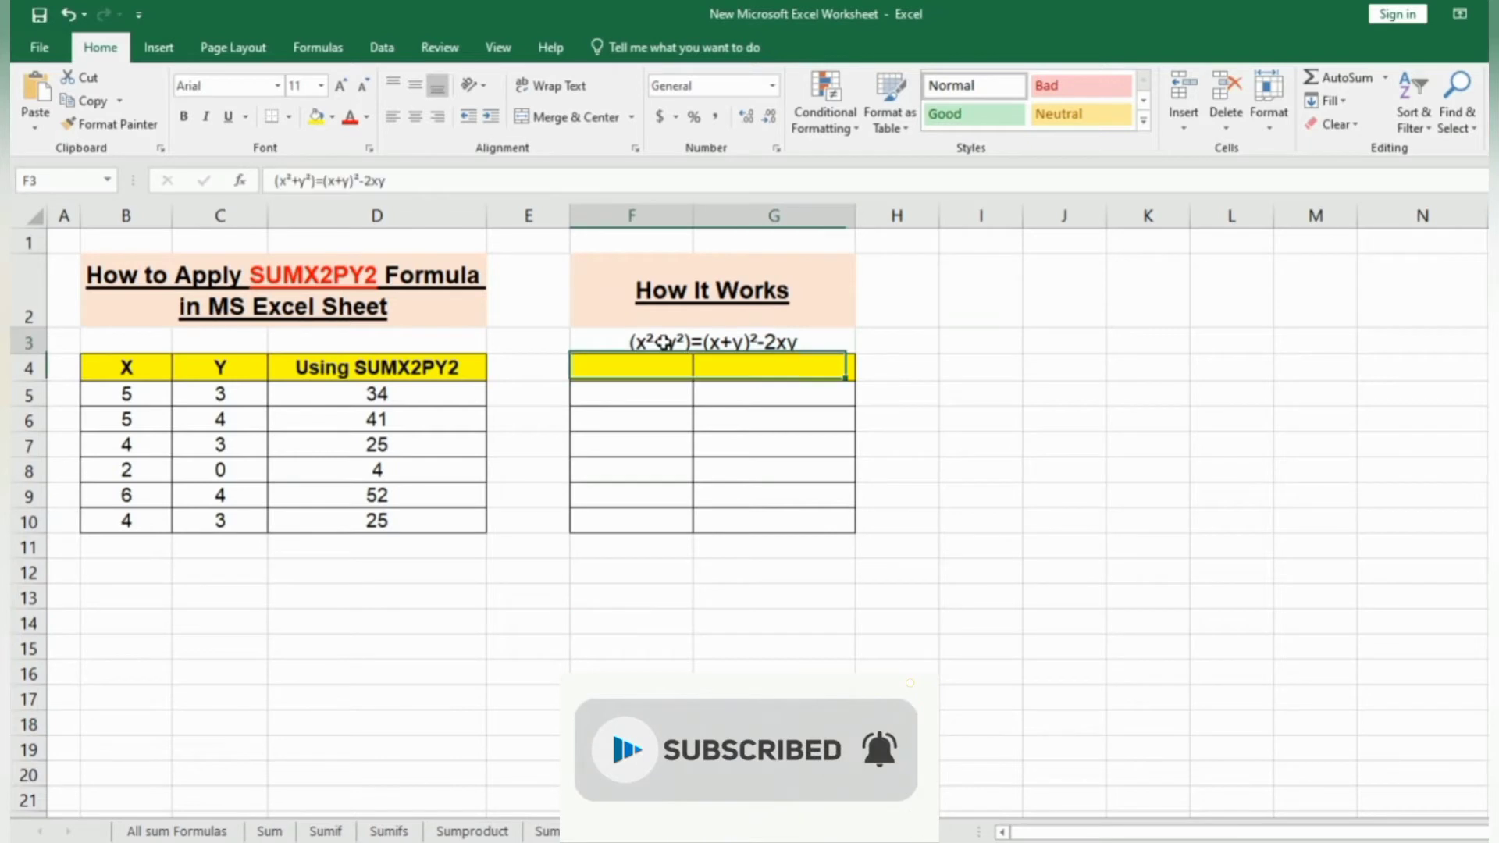
pyautogui.press('F2')
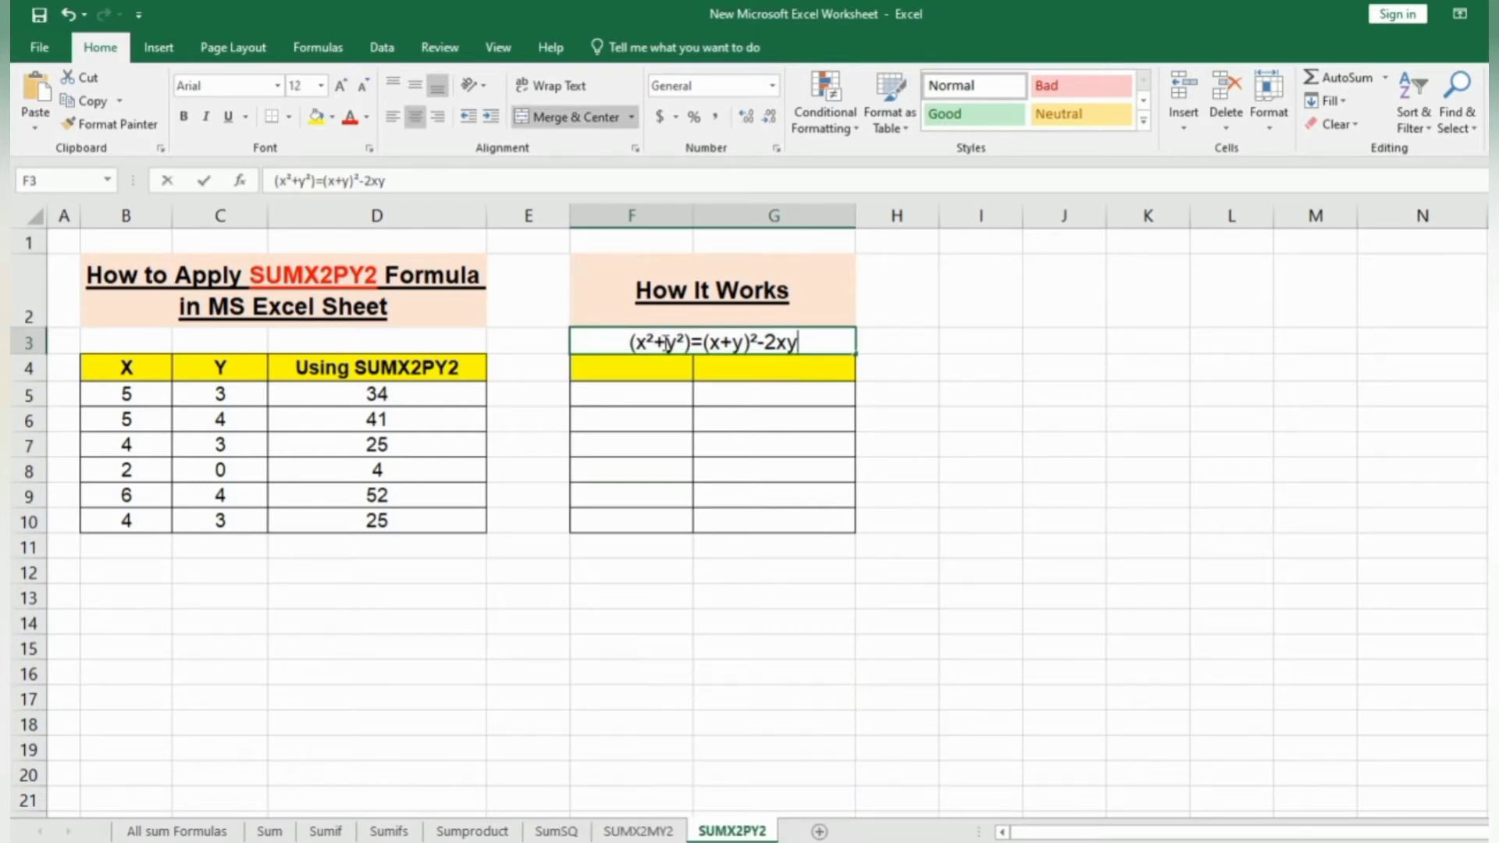
pyautogui.moveTo(625, 342); pyautogui.dragTo(691, 342)
pyautogui.hotkey('ctrl', 'c')
pyautogui.click(619, 370)
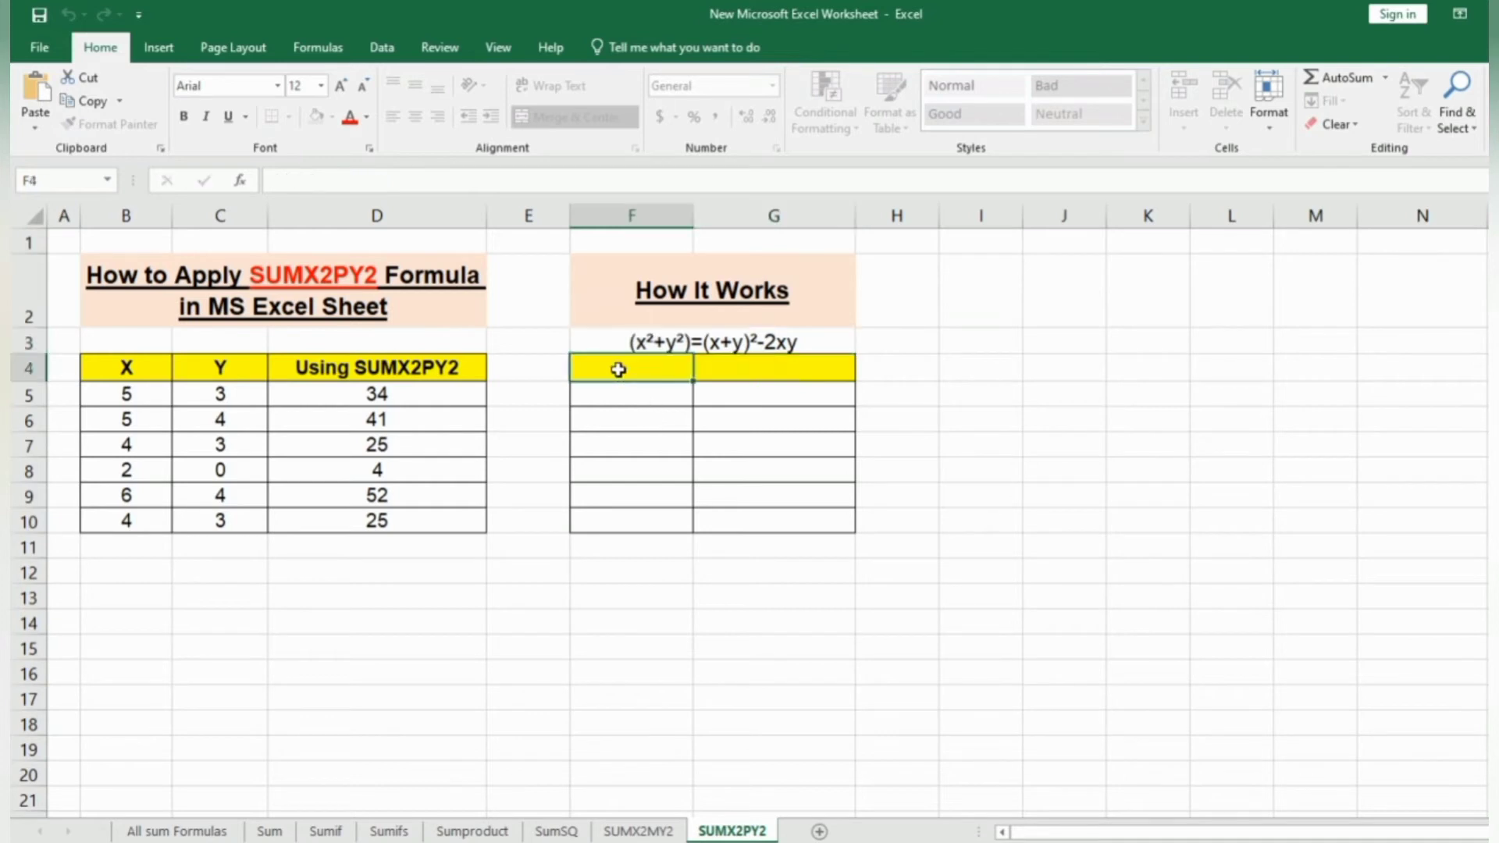
pyautogui.hotkey('ctrl', 'v')
# Copy the (x+y)²-2xy part of the identity in F3 into header cell G4
pyautogui.doubleClick(737, 341)
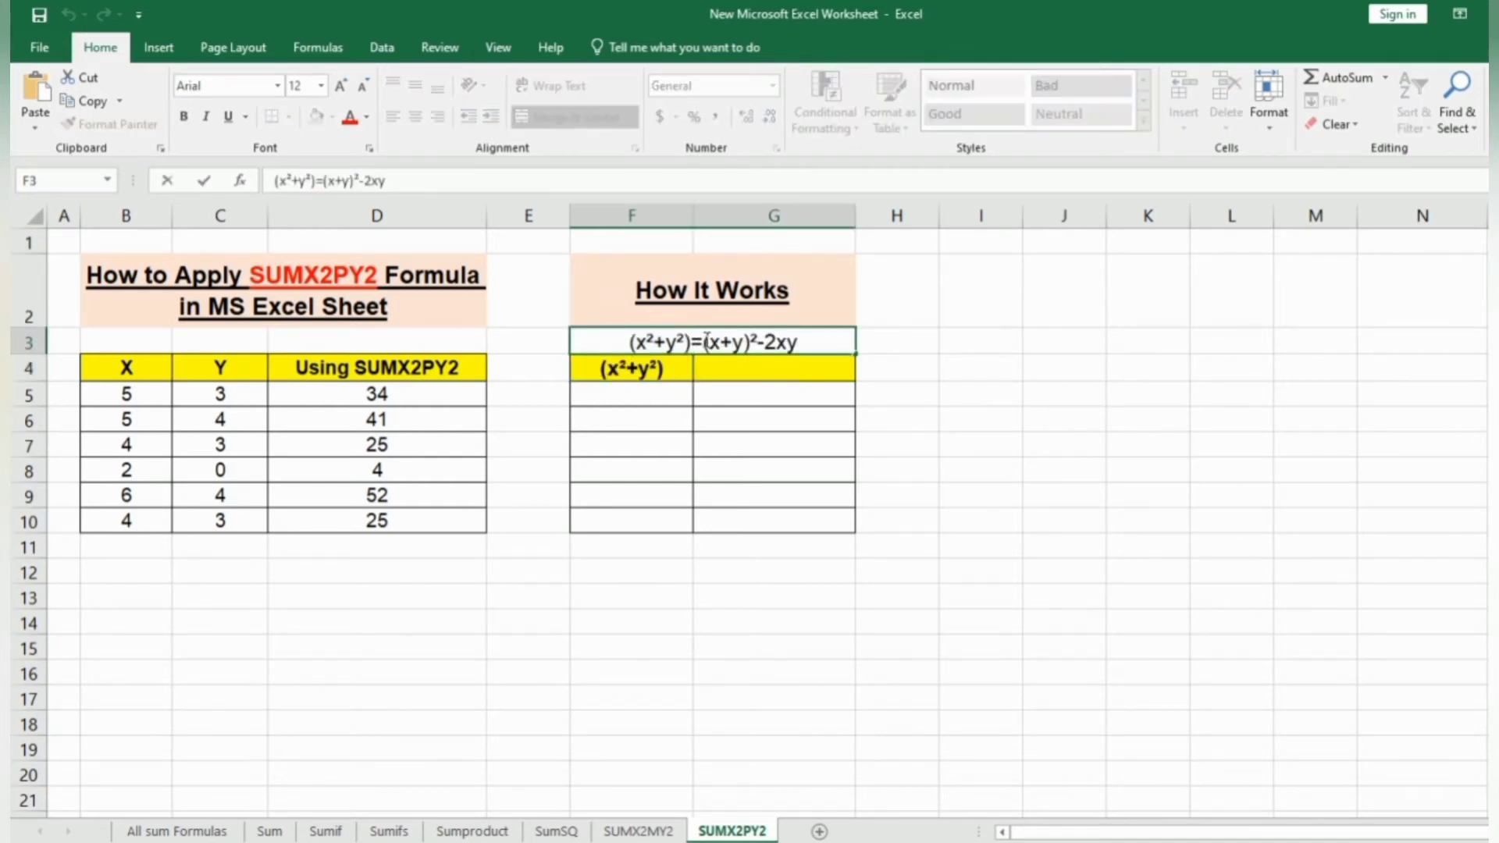
pyautogui.moveTo(704, 342); pyautogui.dragTo(825, 342)
pyautogui.hotkey('ctrl', 'c')
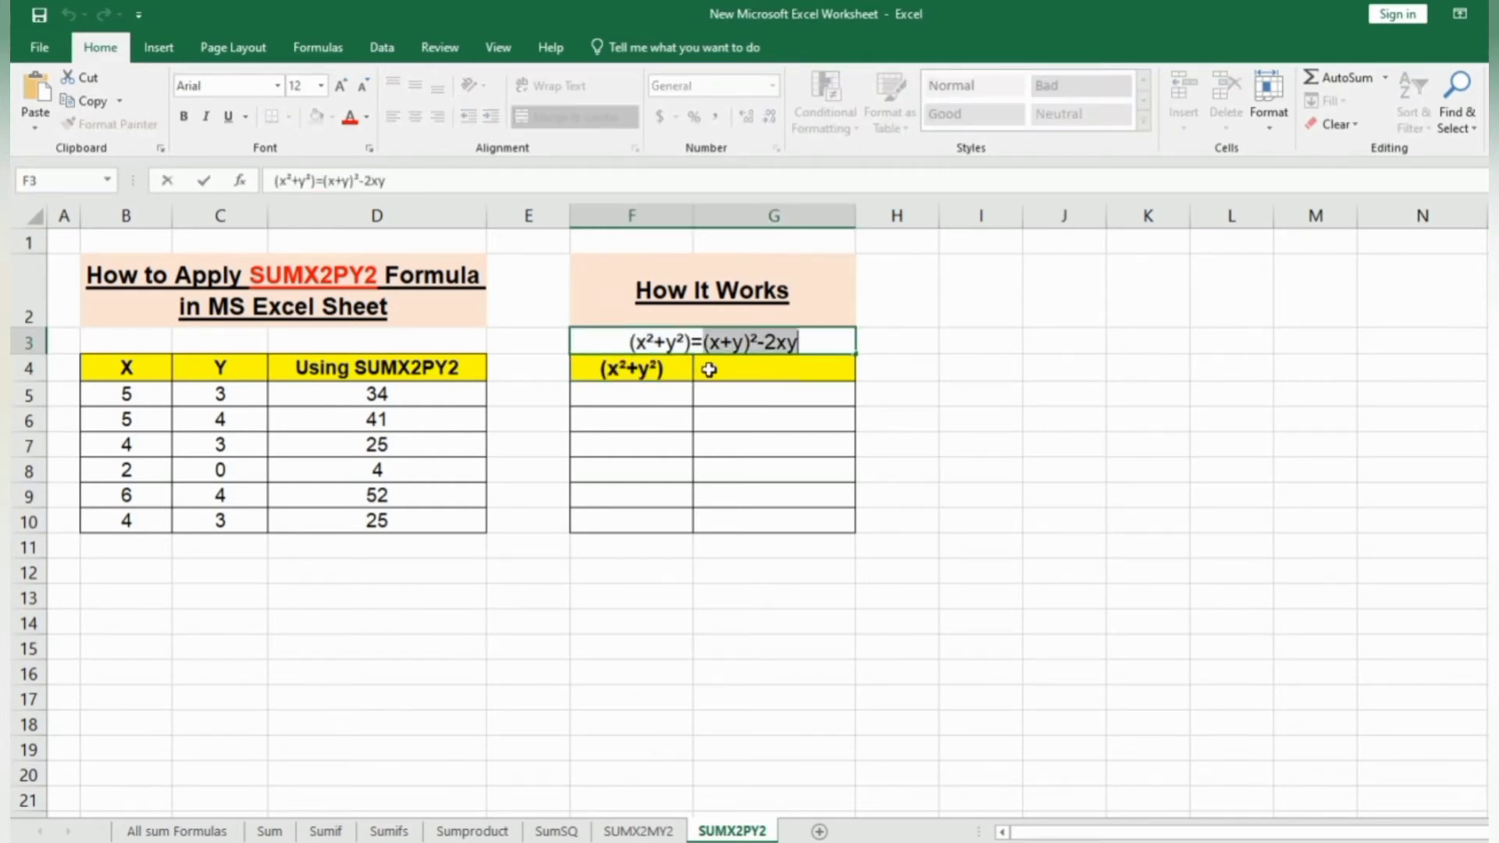
pyautogui.doubleClick(705, 373)
pyautogui.hotkey('ctrl', 'v')
pyautogui.press('Return')
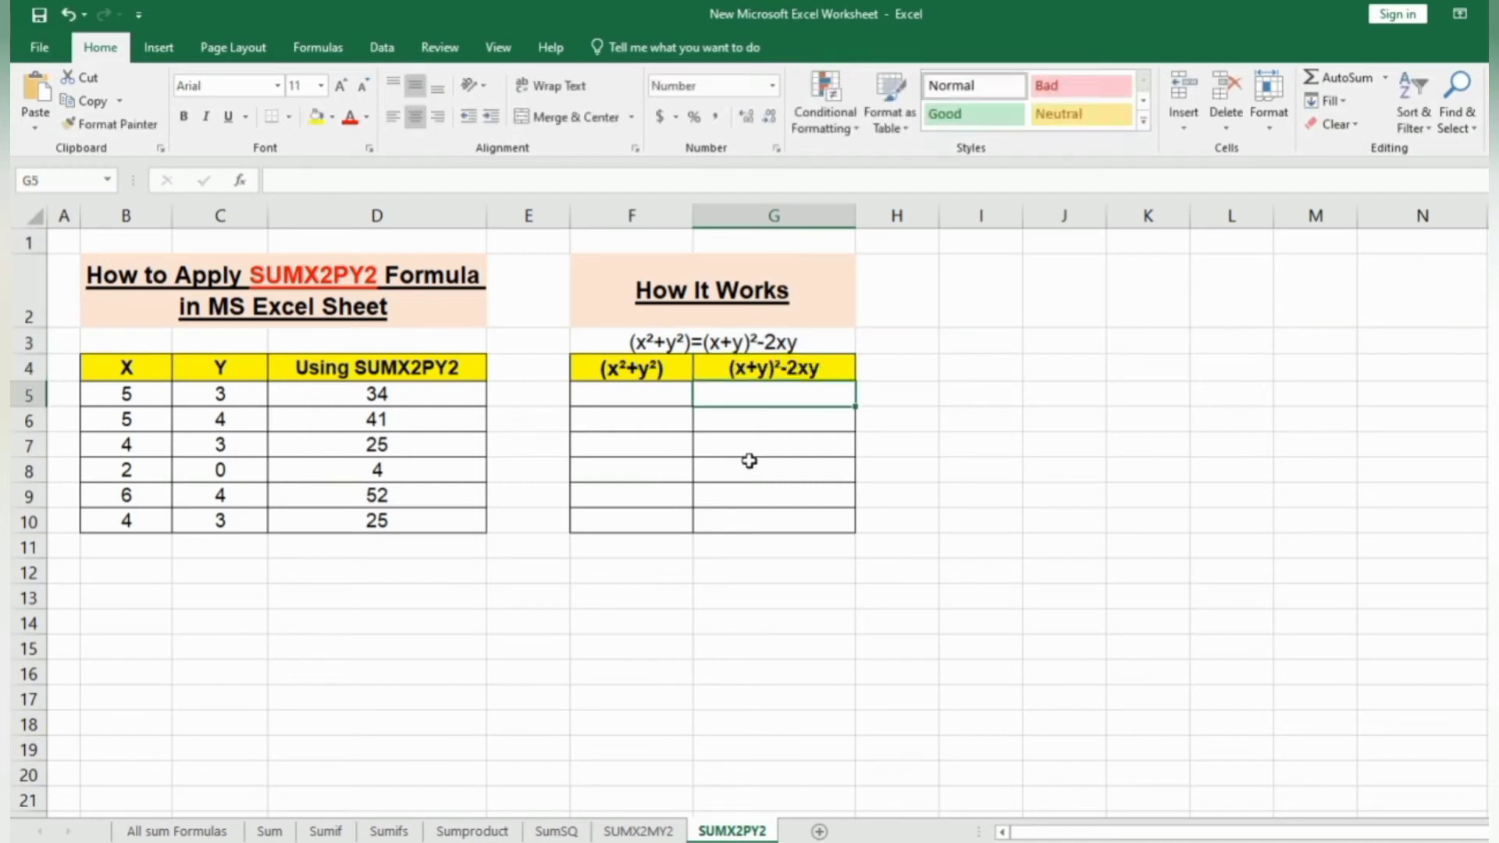
# Enter the formula =(B5^2+C5^2) in cell F5 under the (x²+y²) header
pyautogui.click(664, 400)
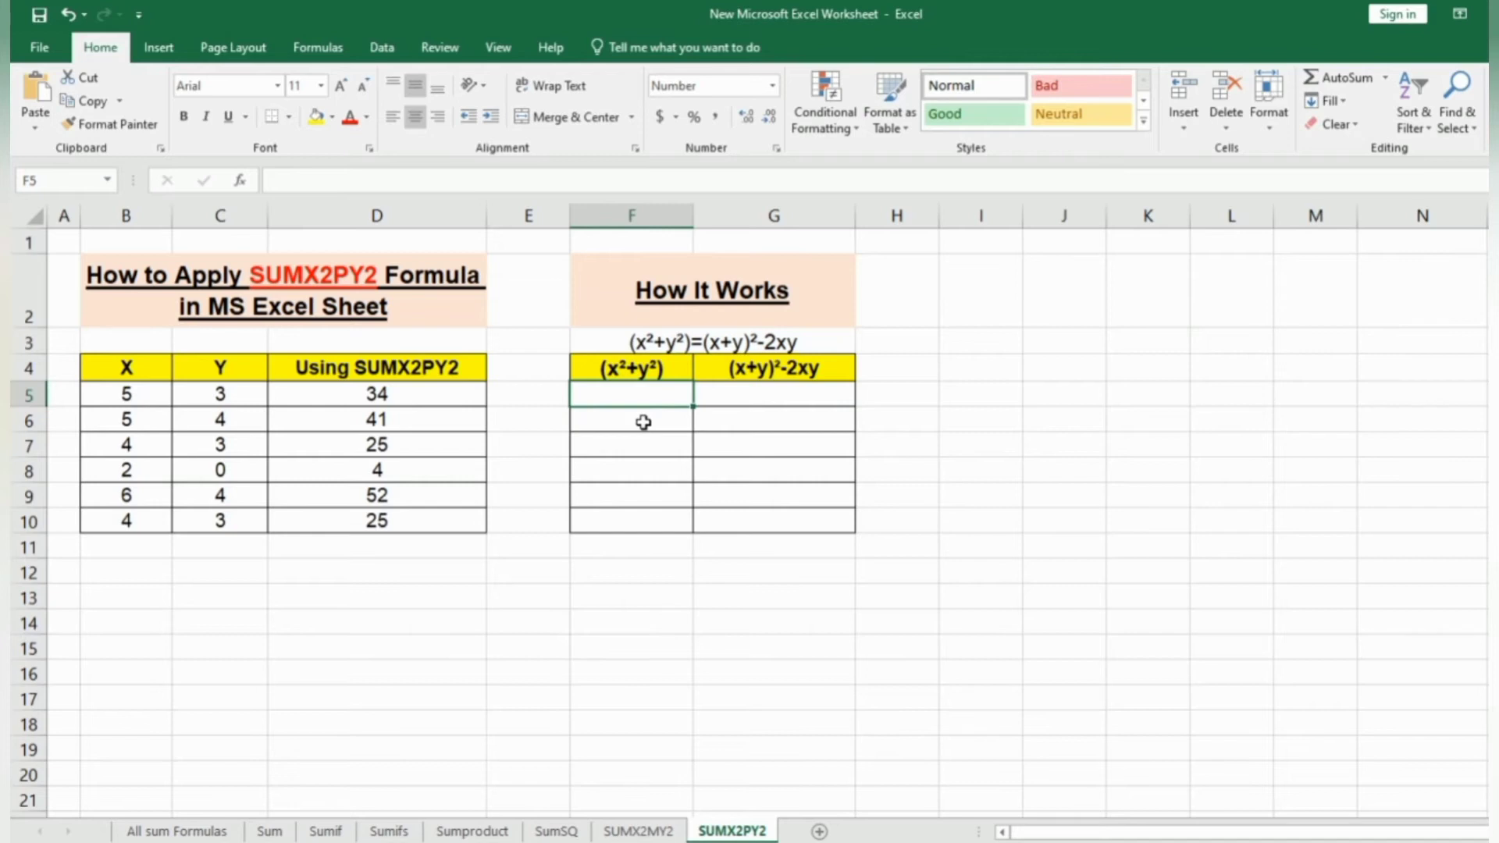
pyautogui.doubleClick(664, 399)
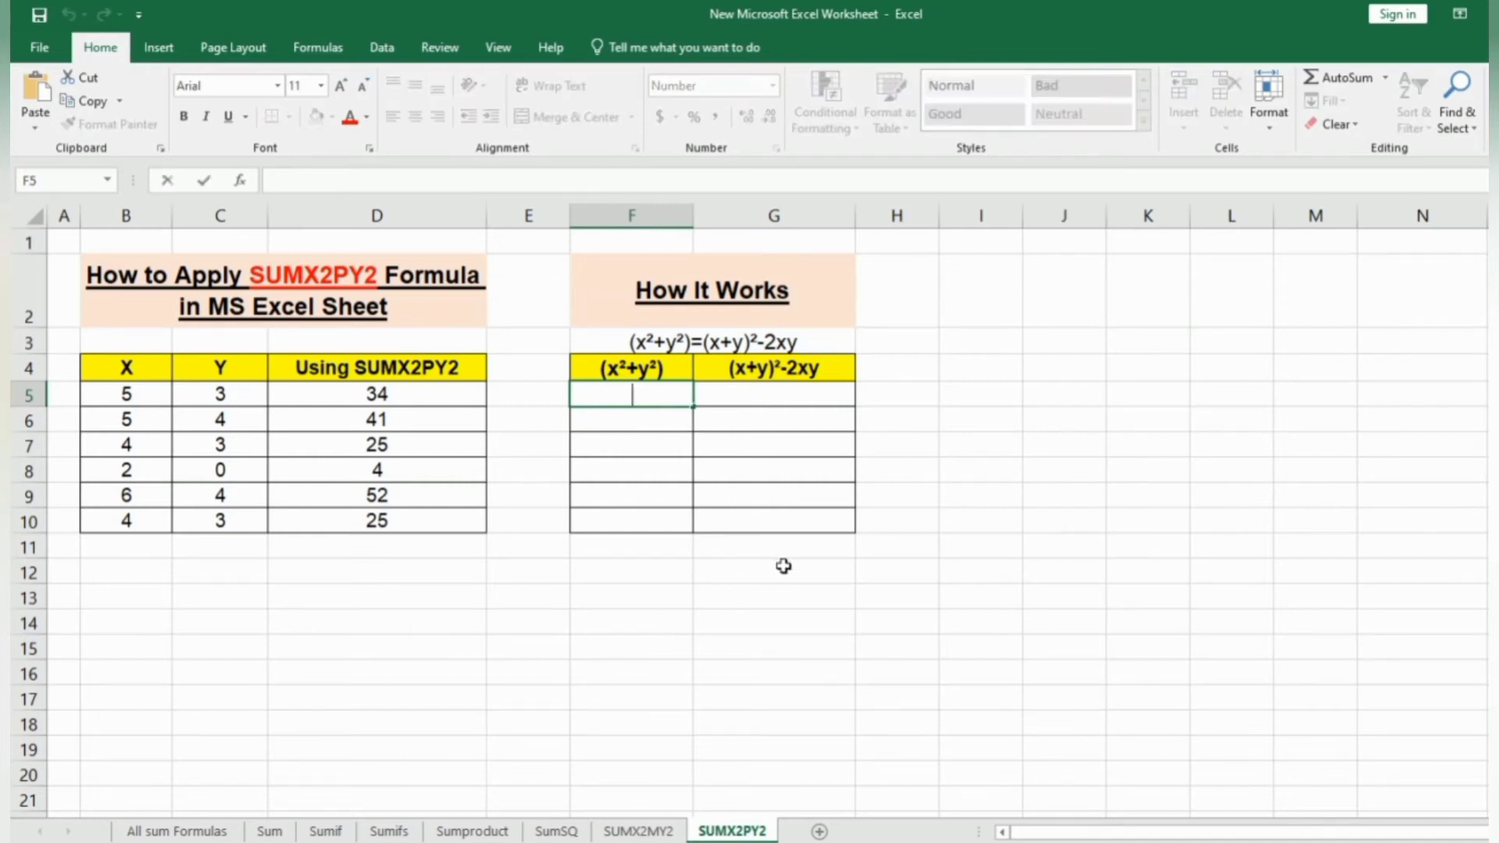
pyautogui.write('=')
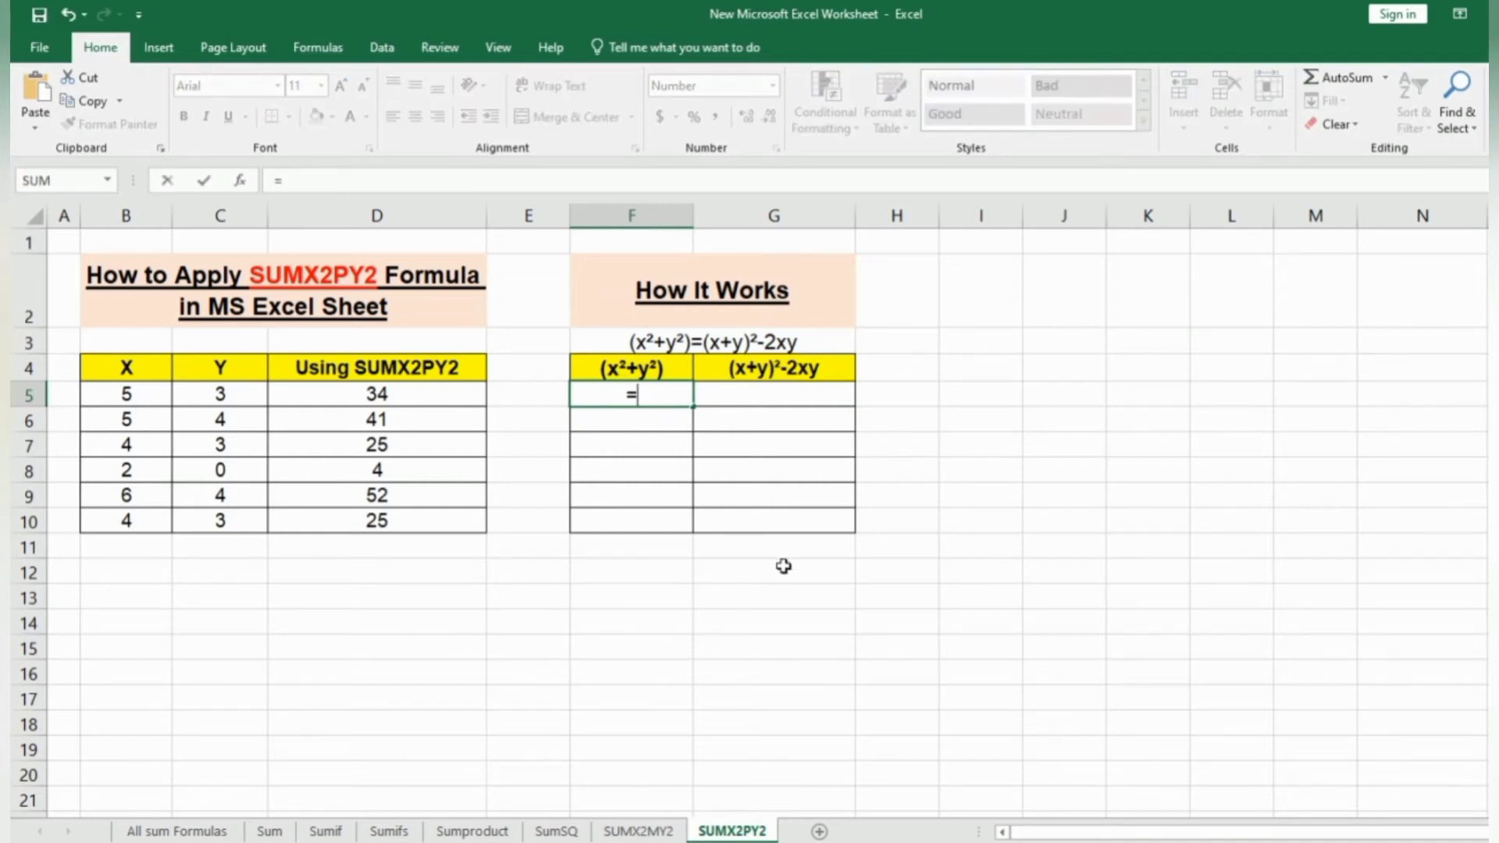
pyautogui.write('(')
pyautogui.click(145, 393)
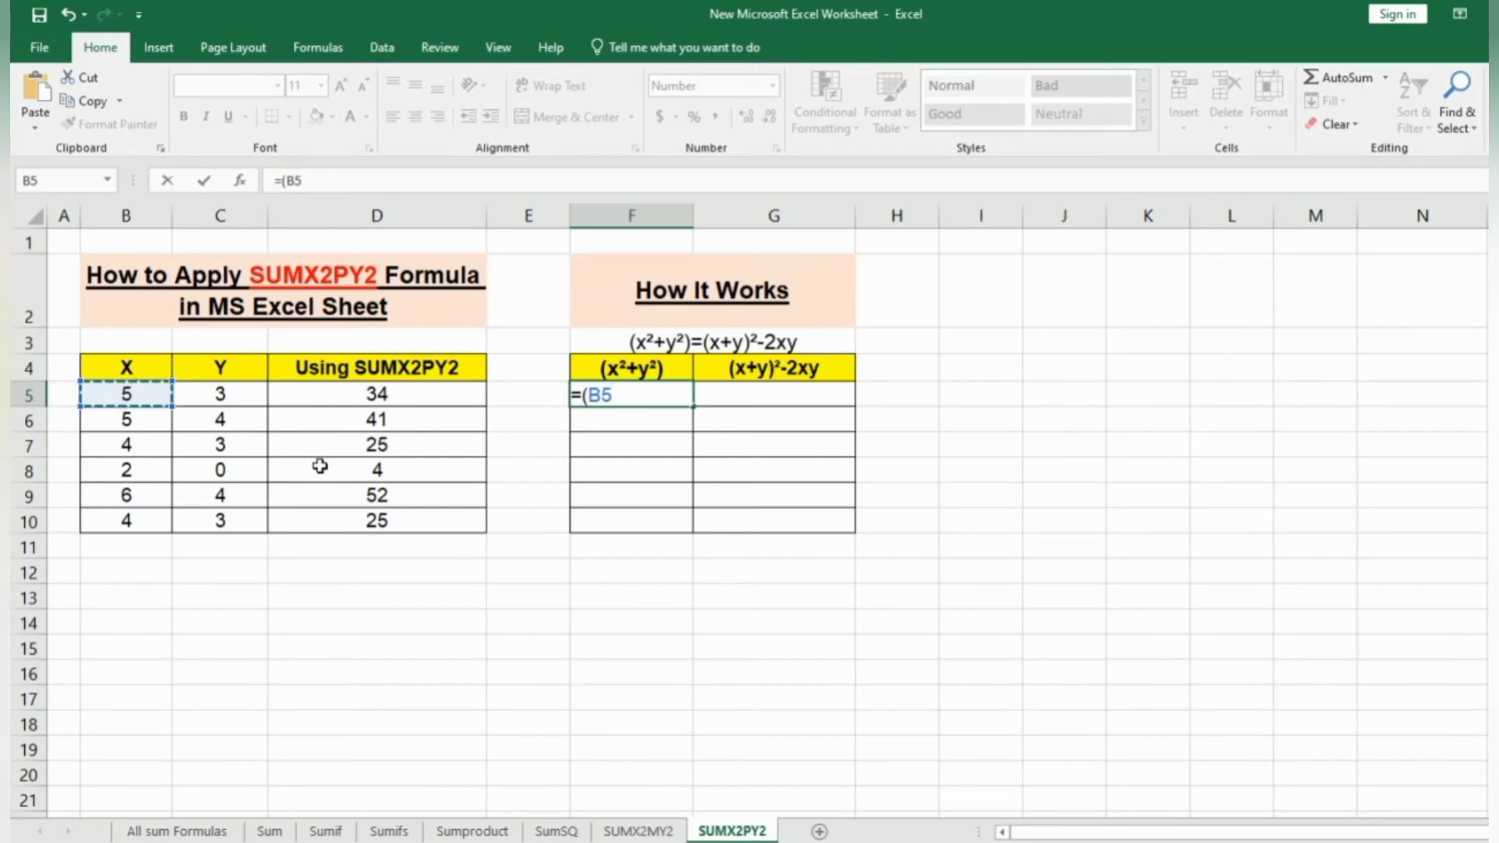
pyautogui.write('^2+')
pyautogui.click(222, 399)
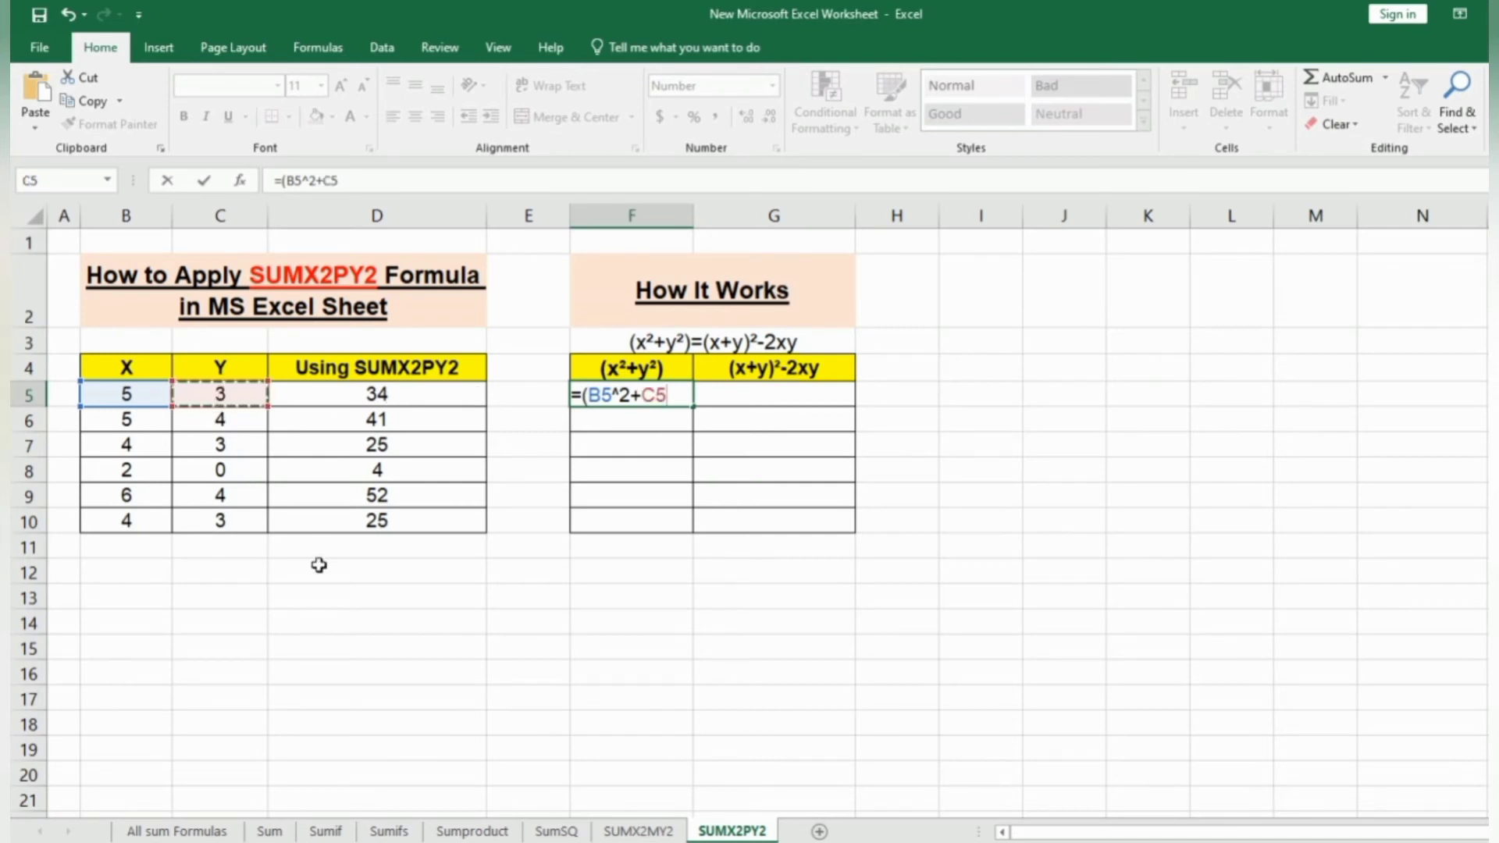
pyautogui.write('^2)')
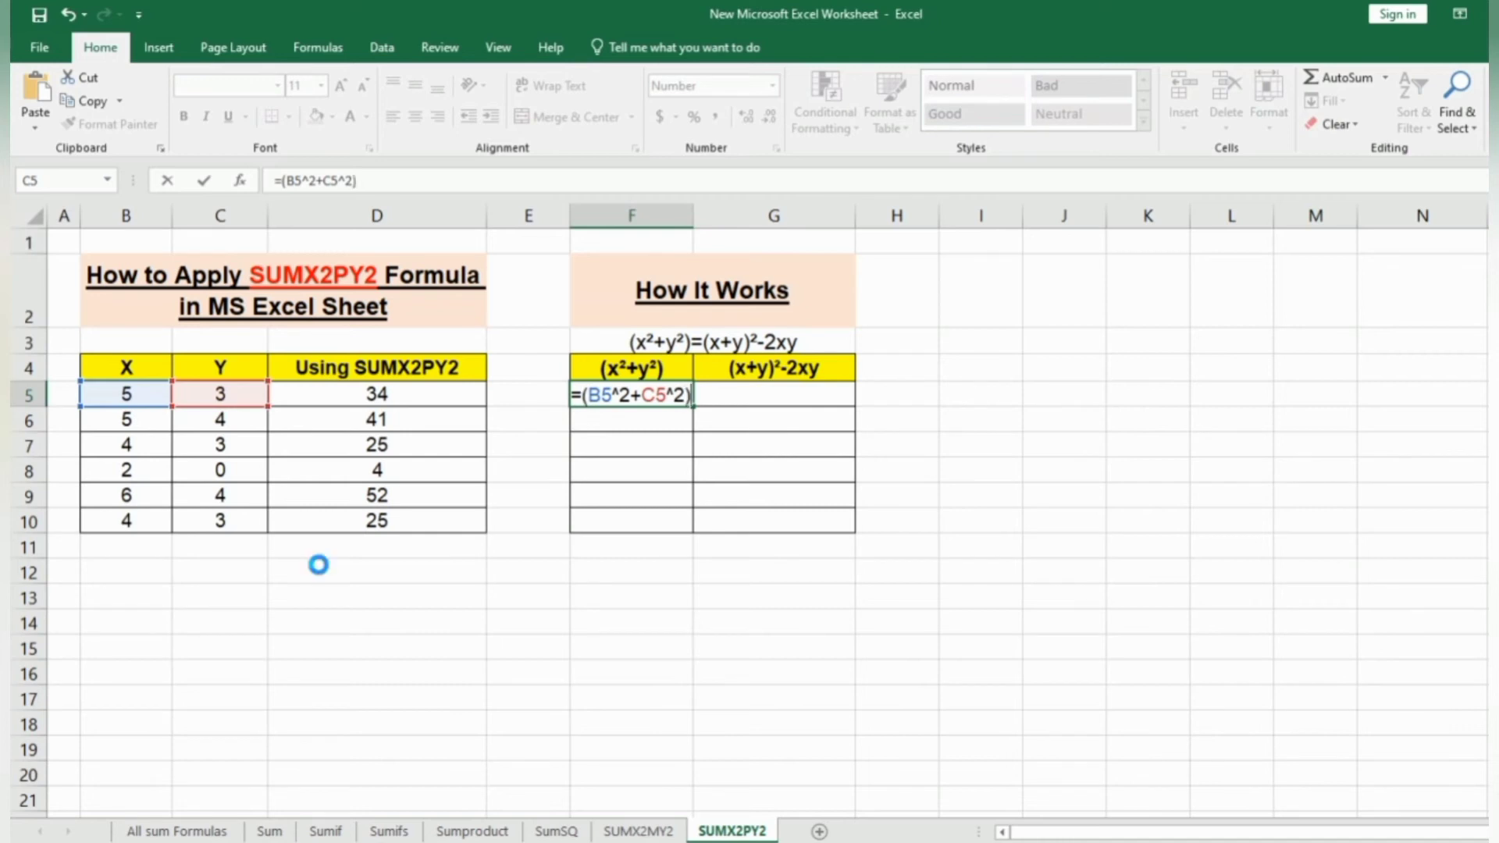
pyautogui.press('Return')
pyautogui.click(673, 397)
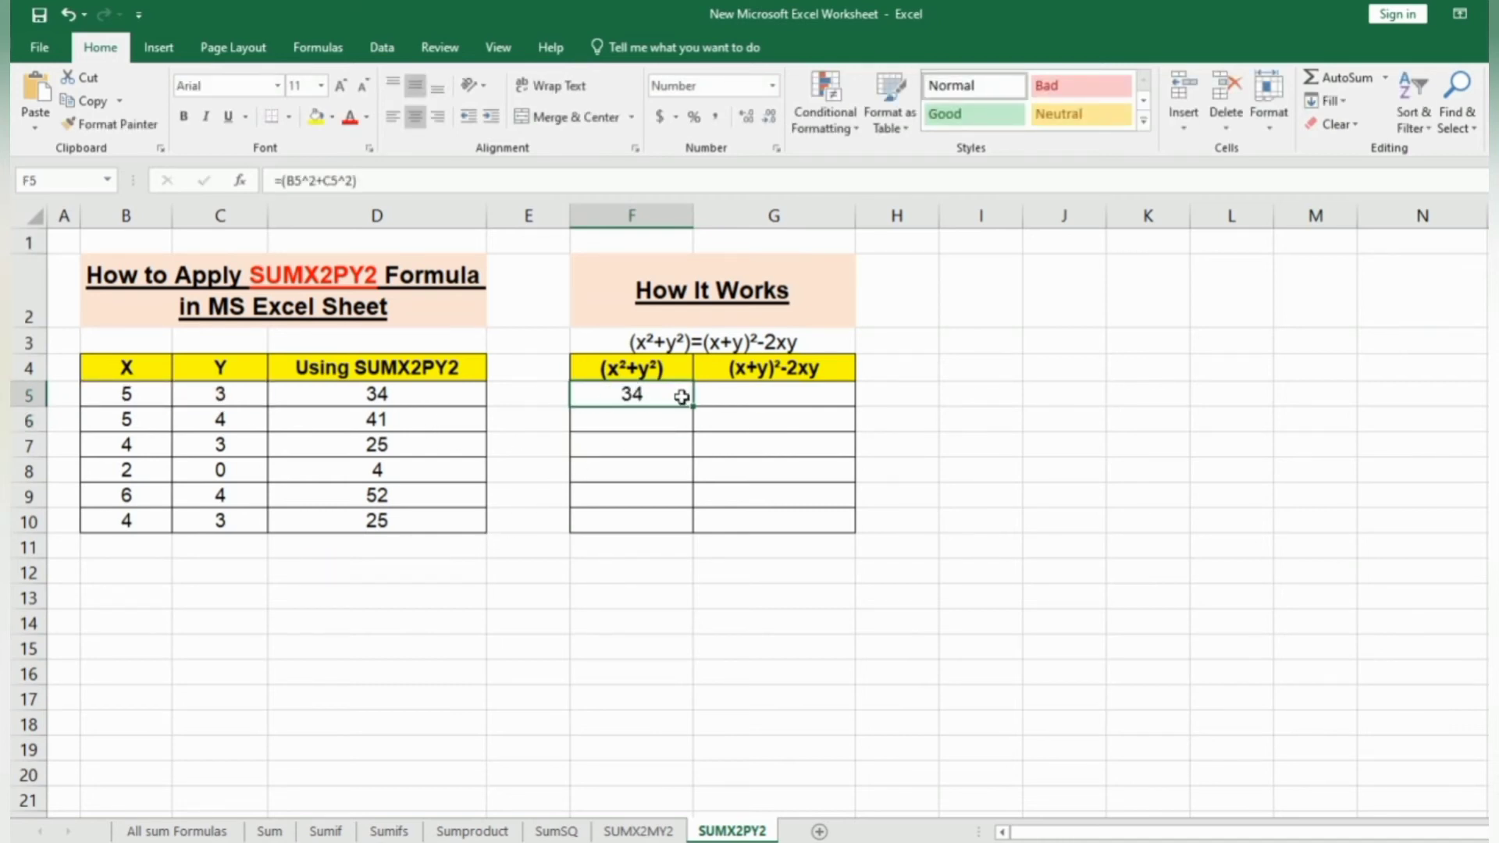
# Enter the formula =(B5+C5)^2-2*B5*C5 in cell G5 under the (x+y)²-2xy header
pyautogui.click(728, 394)
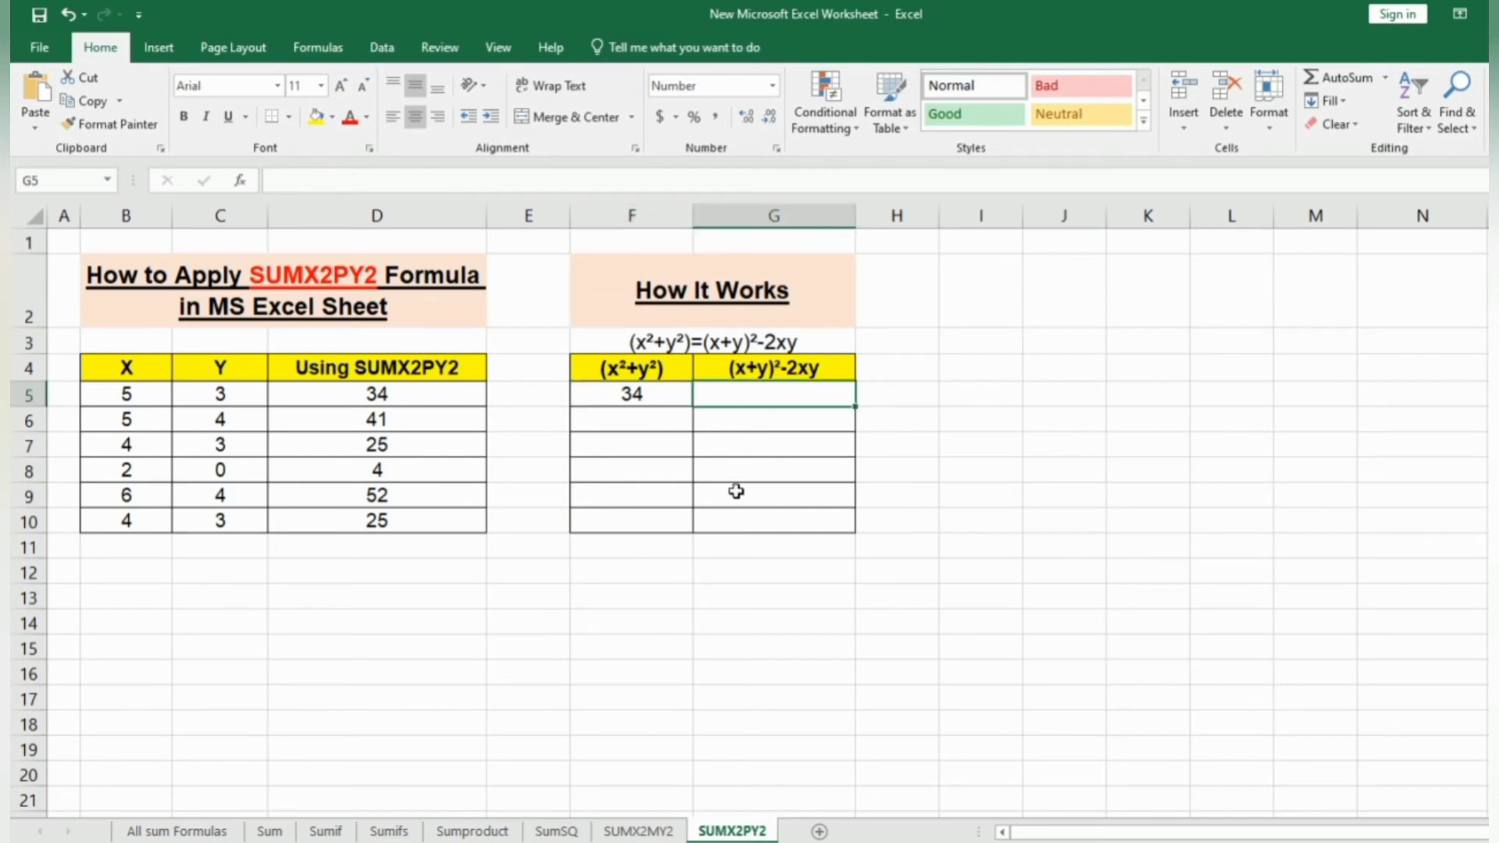
pyautogui.write('=')
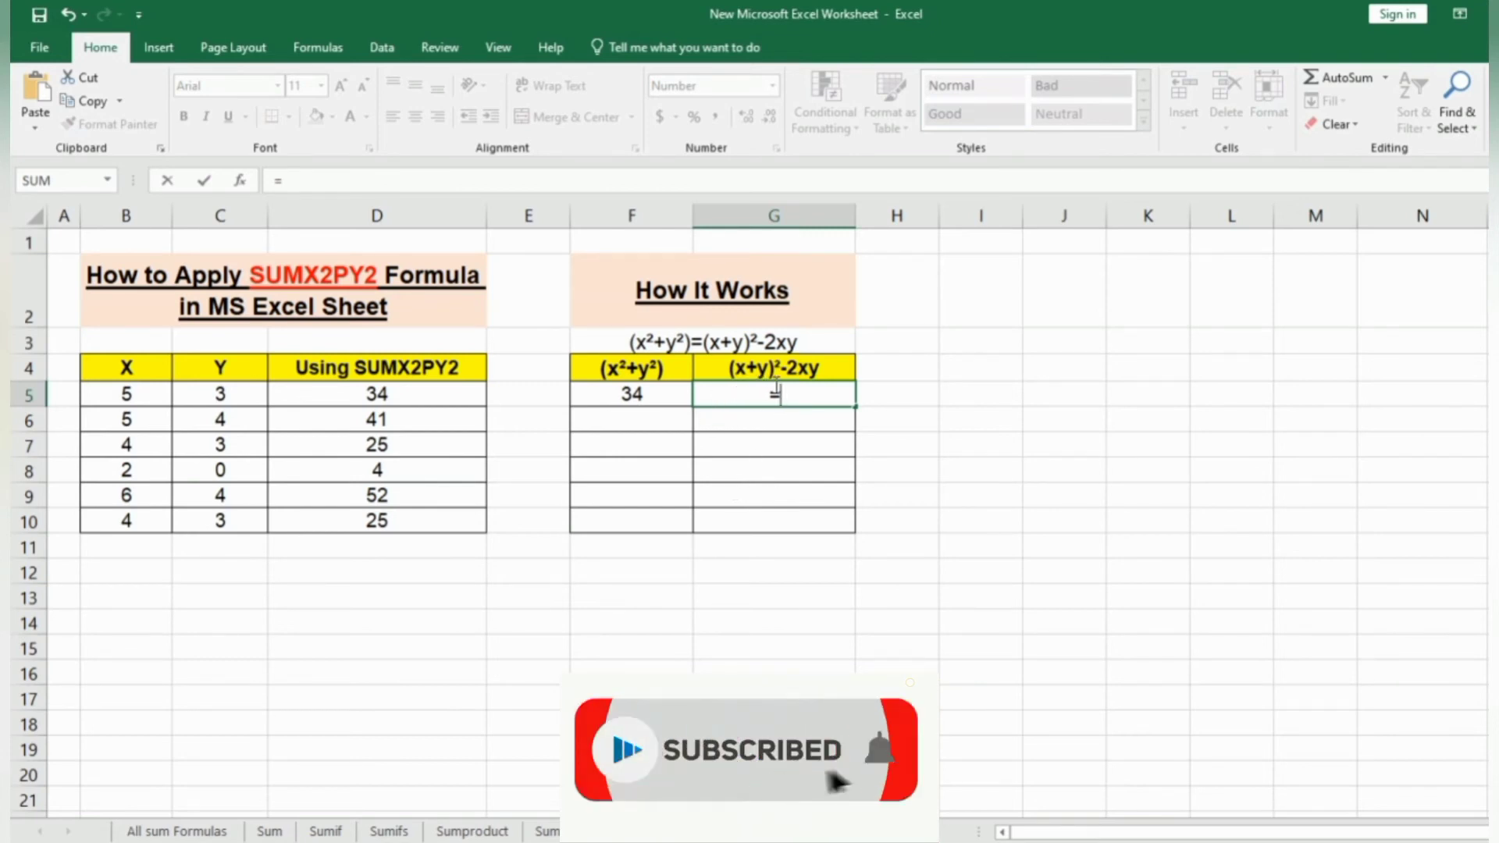
pyautogui.write('(')
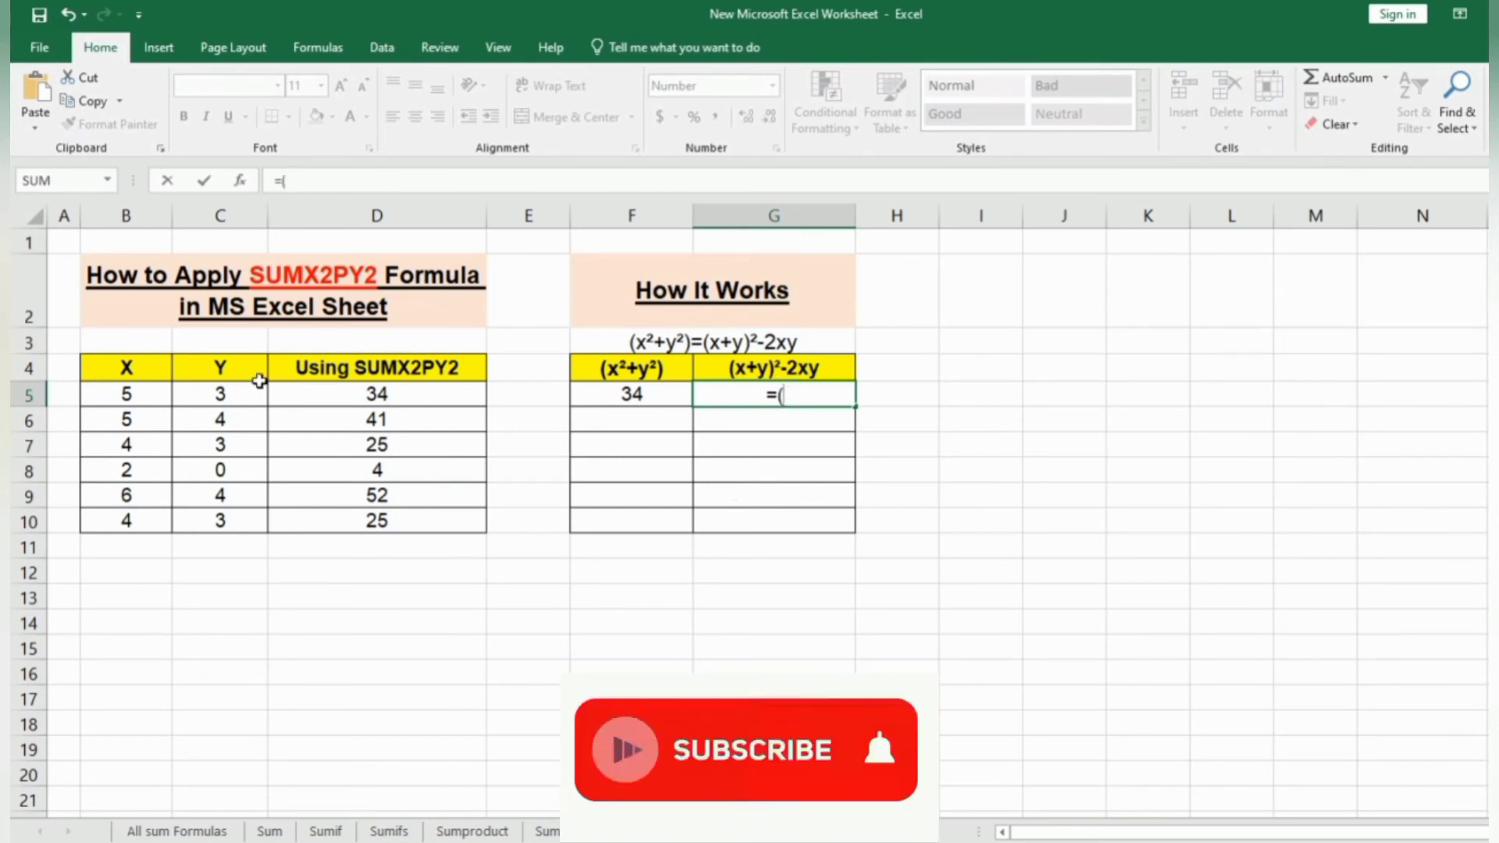
pyautogui.click(146, 395)
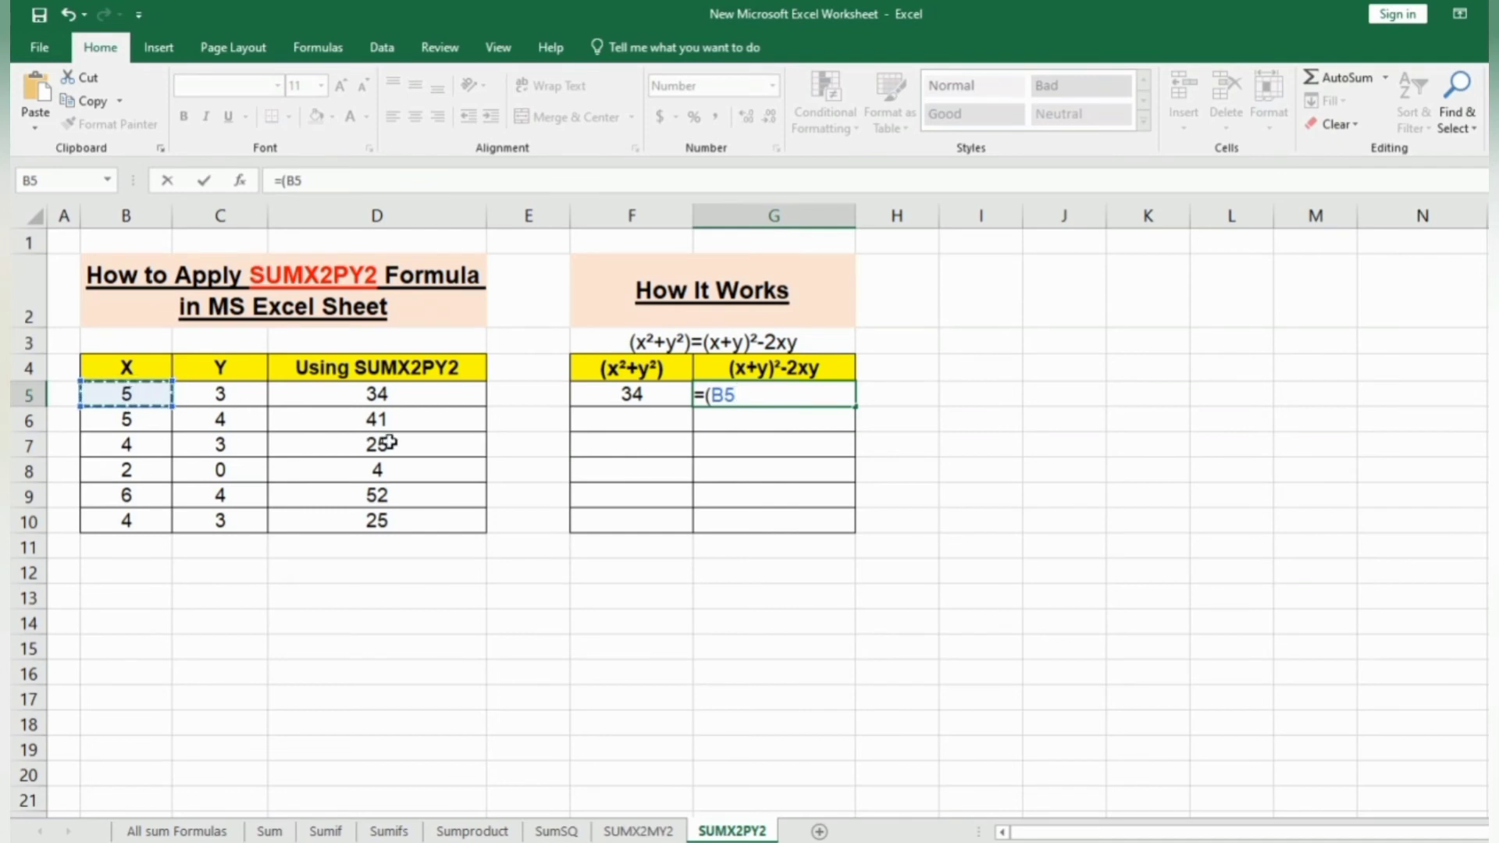
pyautogui.write('+')
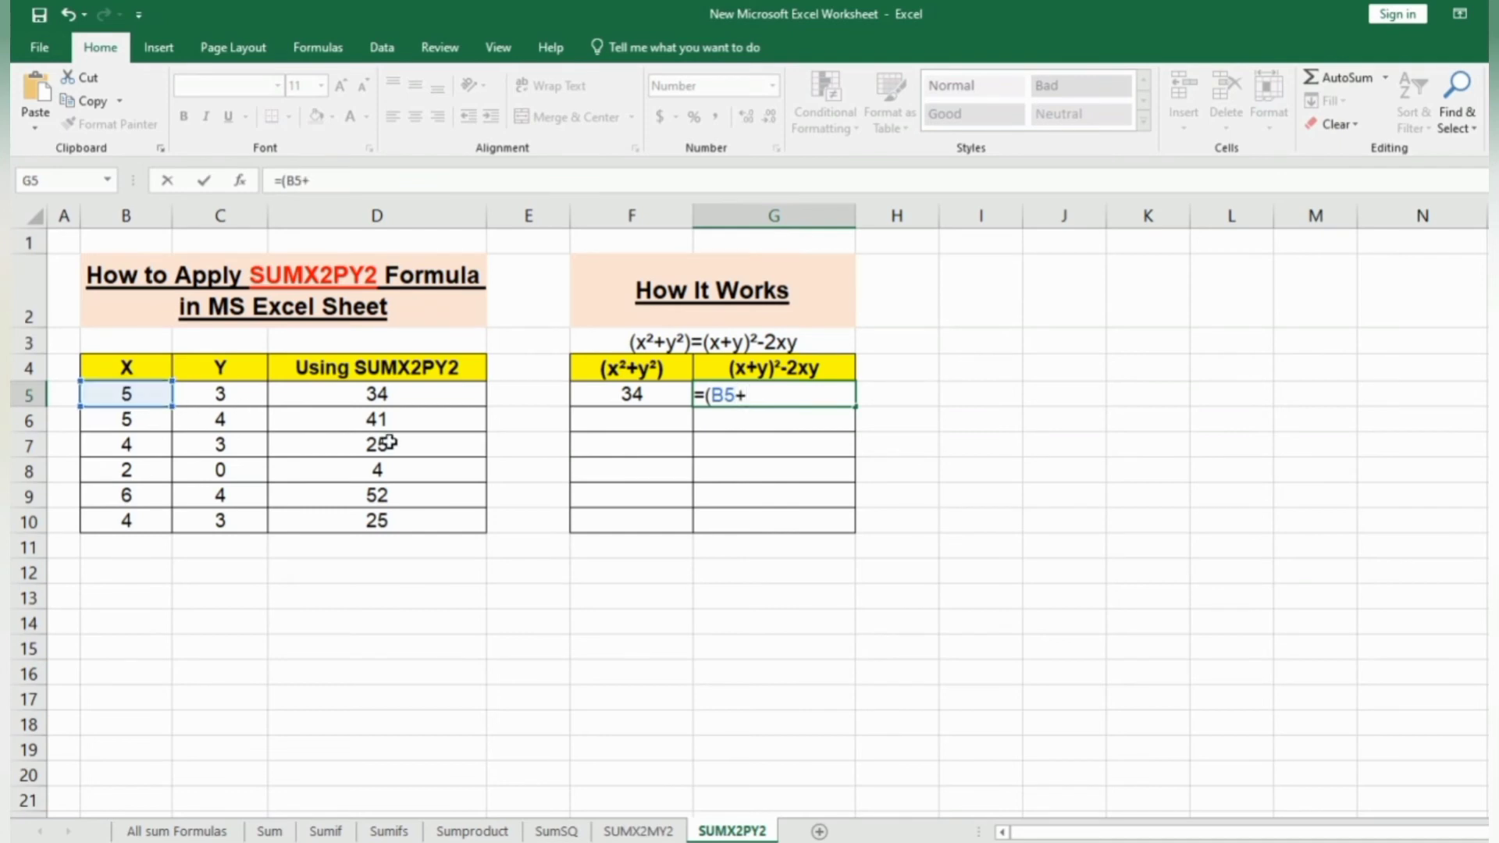
pyautogui.click(222, 394)
pyautogui.write(')')
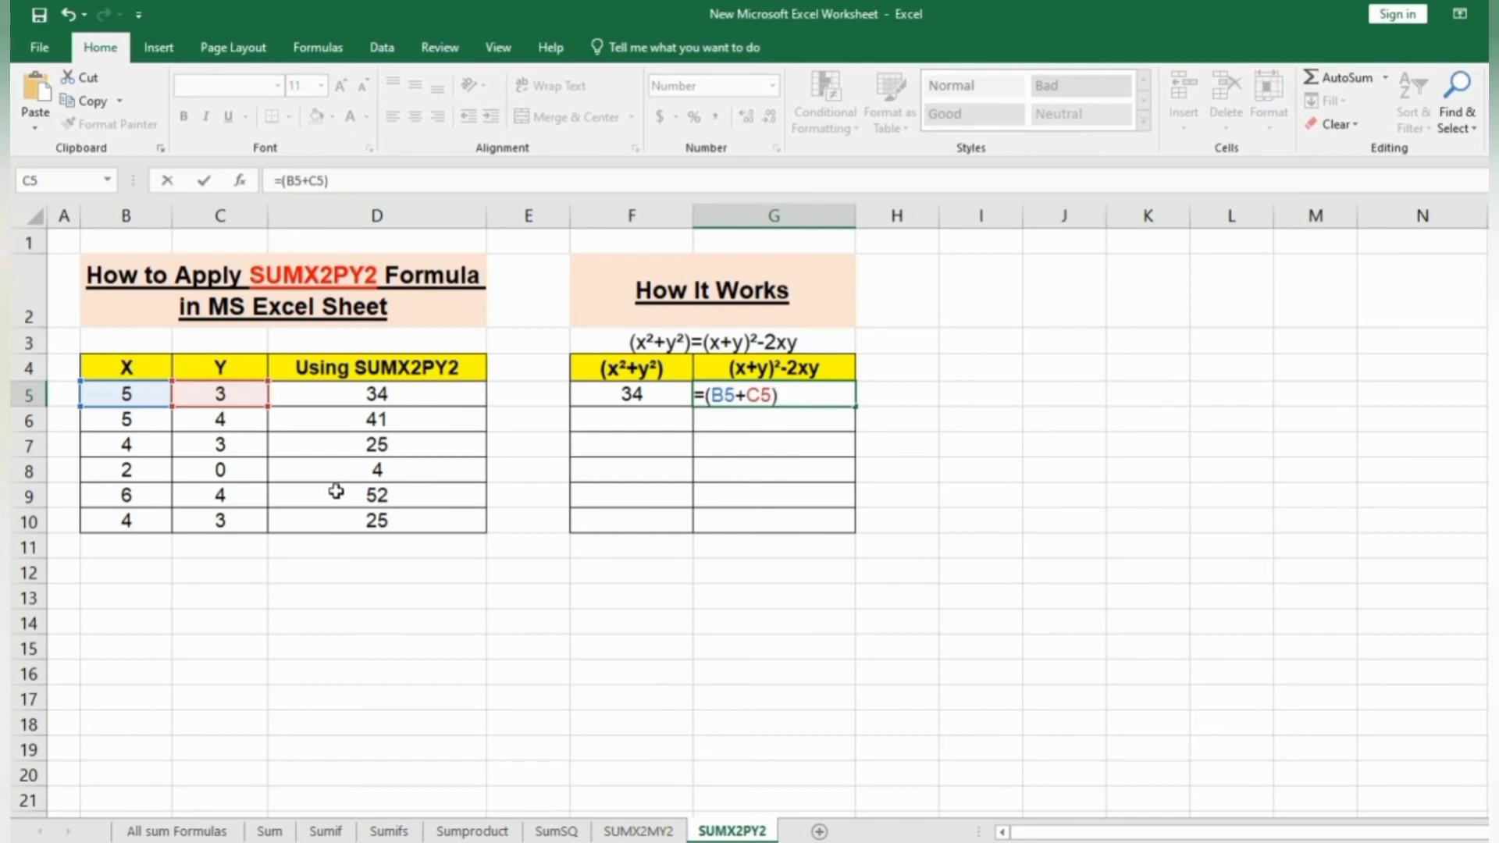
pyautogui.write('^2-2')
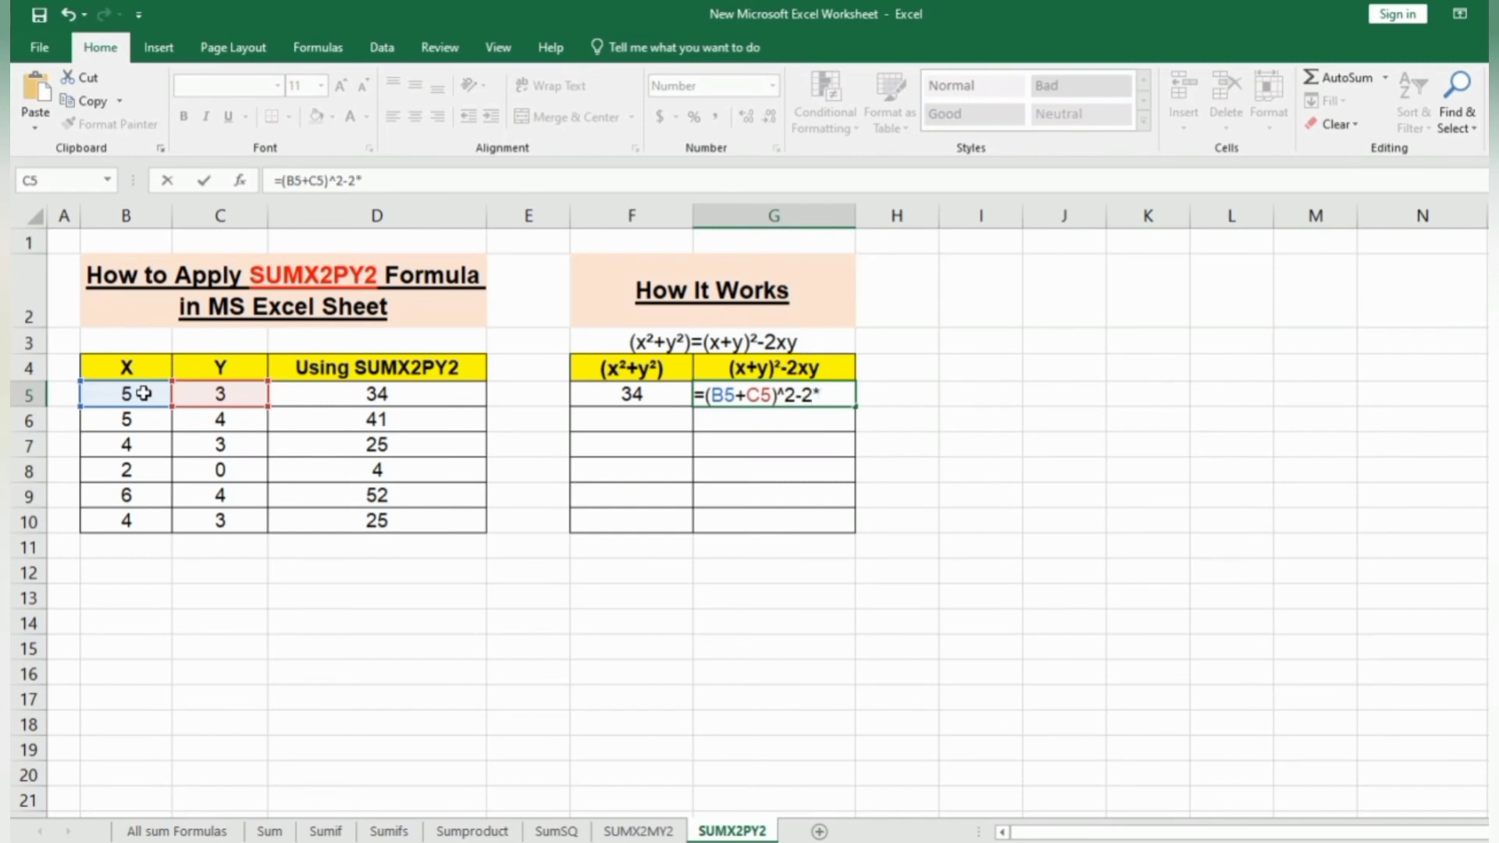
pyautogui.write('*')
pyautogui.click(144, 394)
pyautogui.write('*')
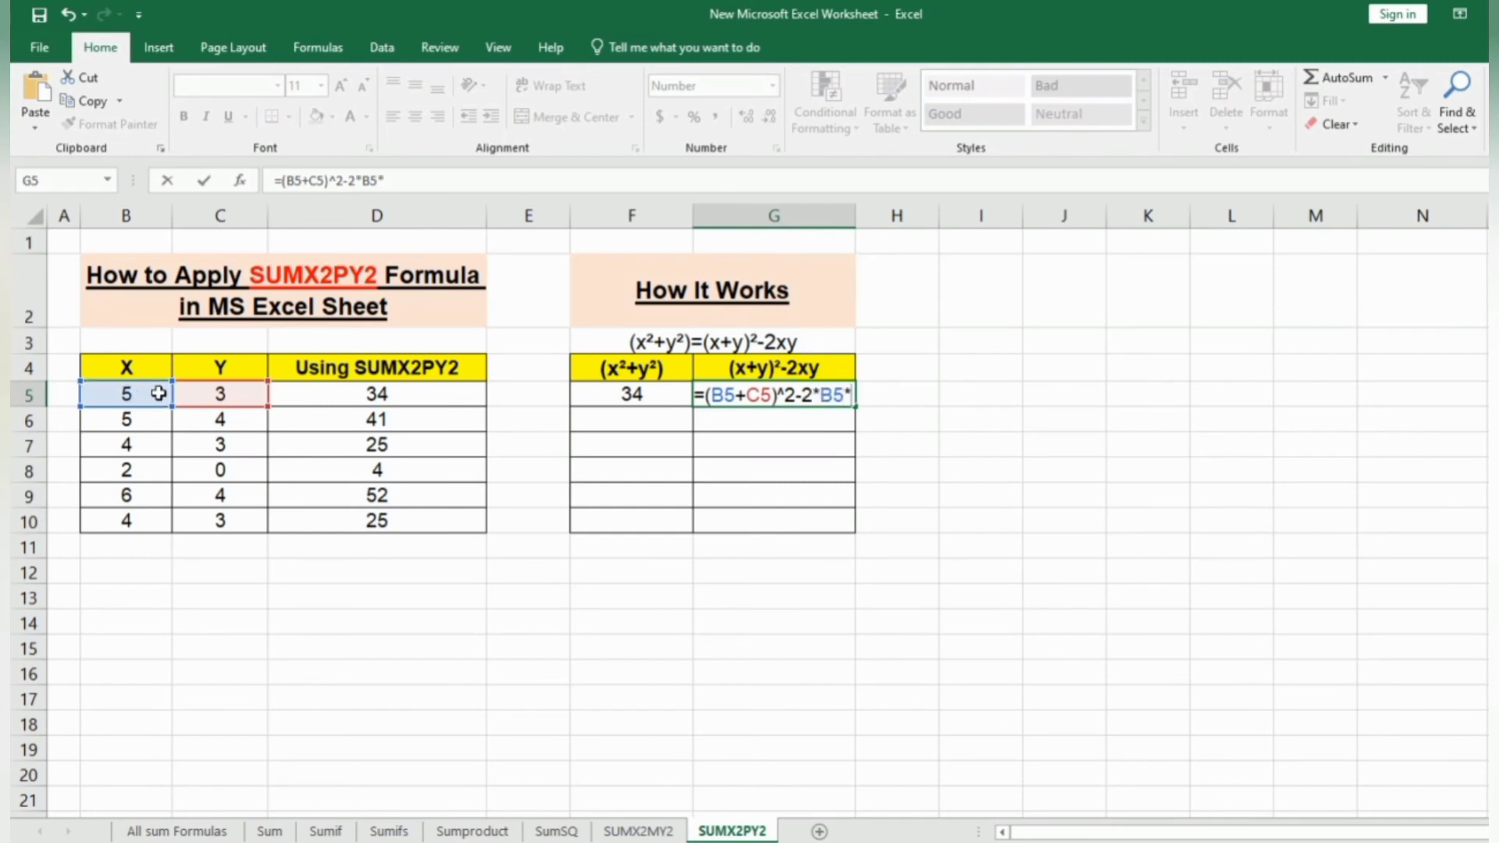
pyautogui.click(216, 392)
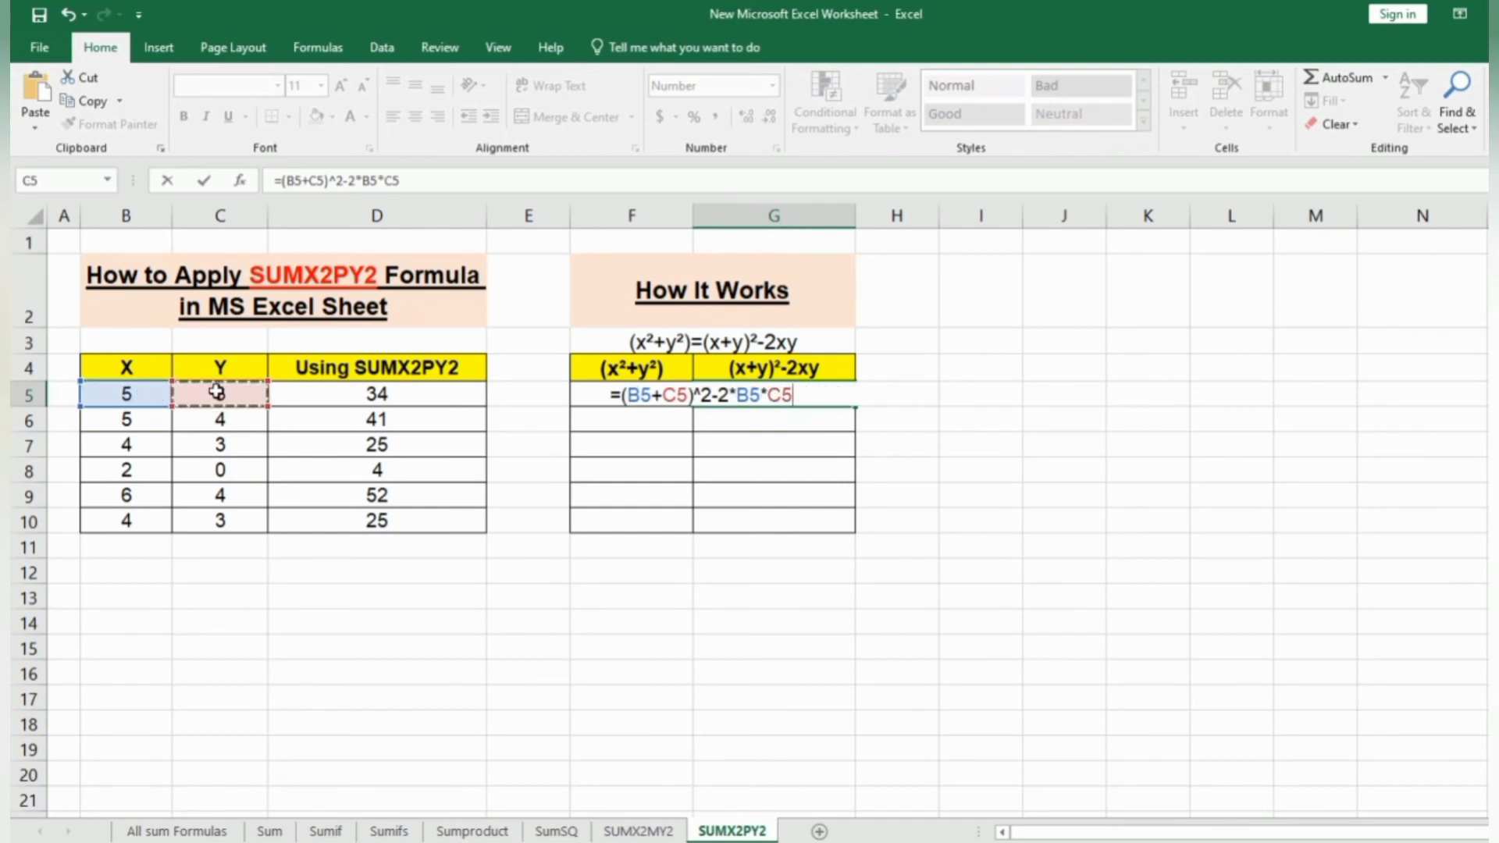
pyautogui.press('Return')
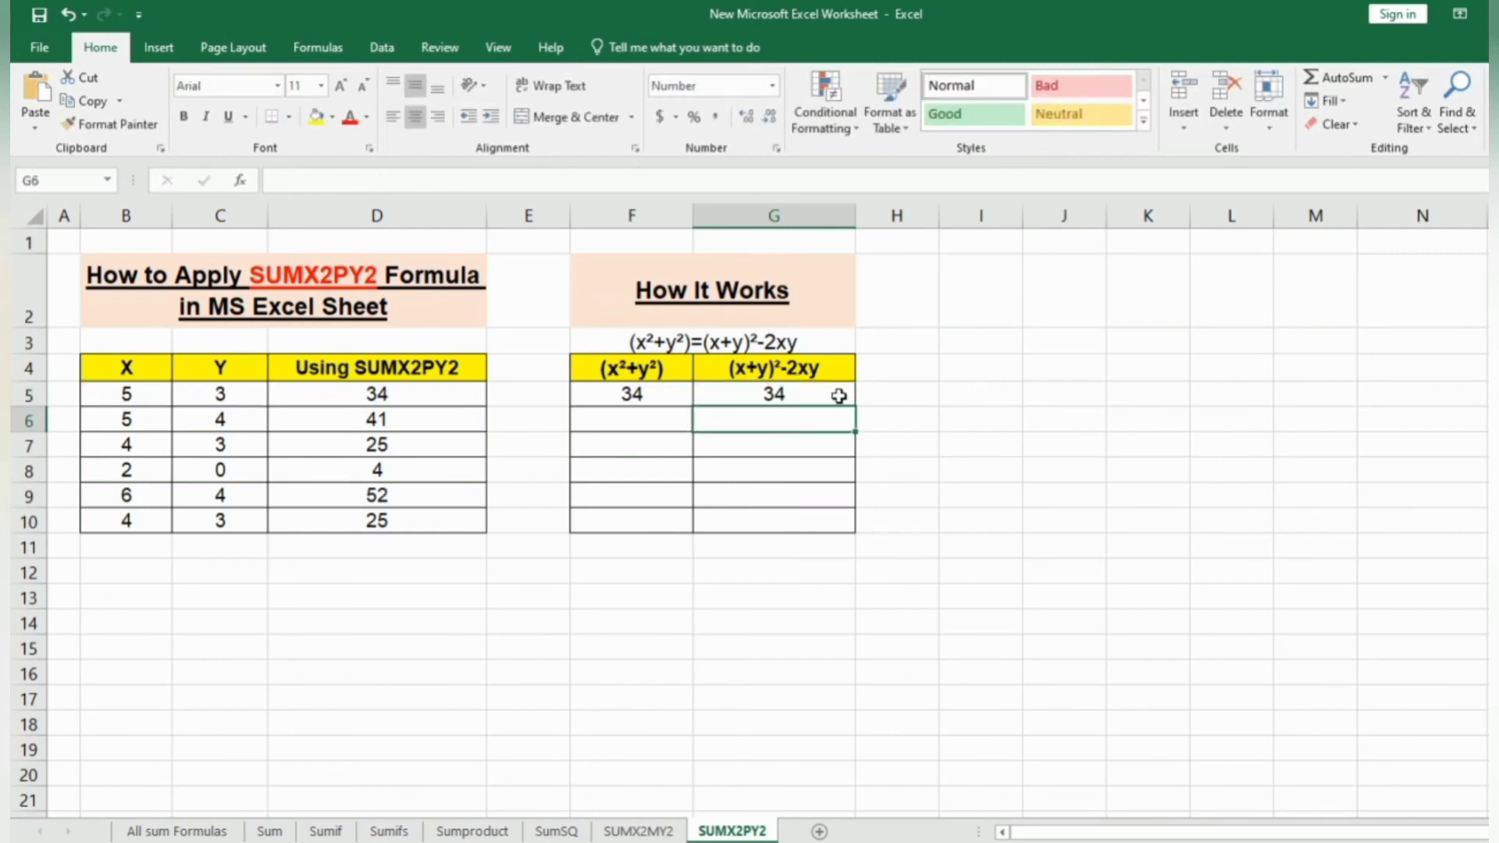
pyautogui.click(837, 397)
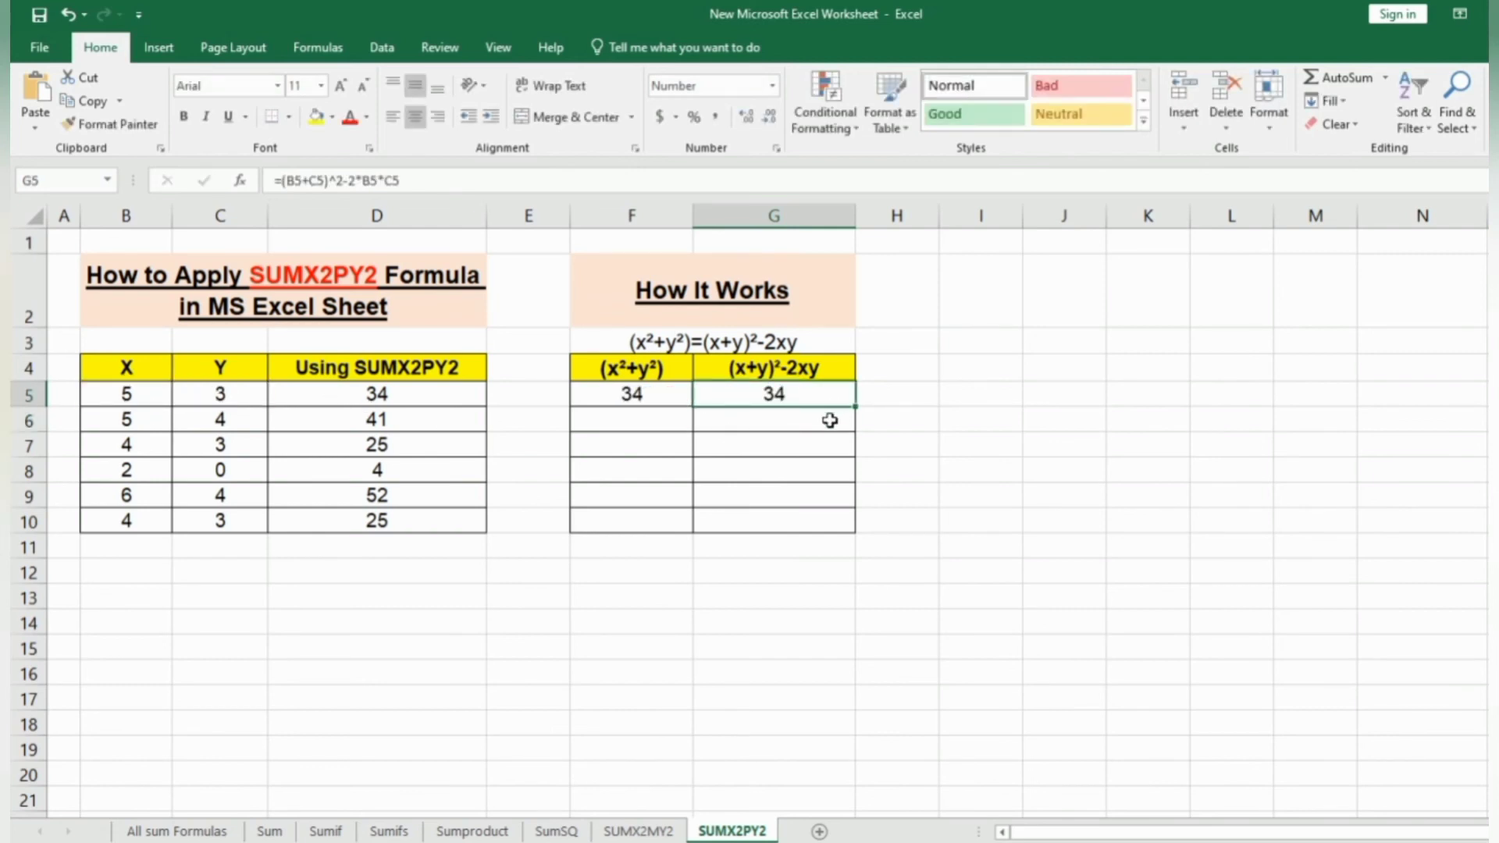
# Change the X value in cell B5 to 4 to test the row 5 formulas
pyautogui.click(160, 402)
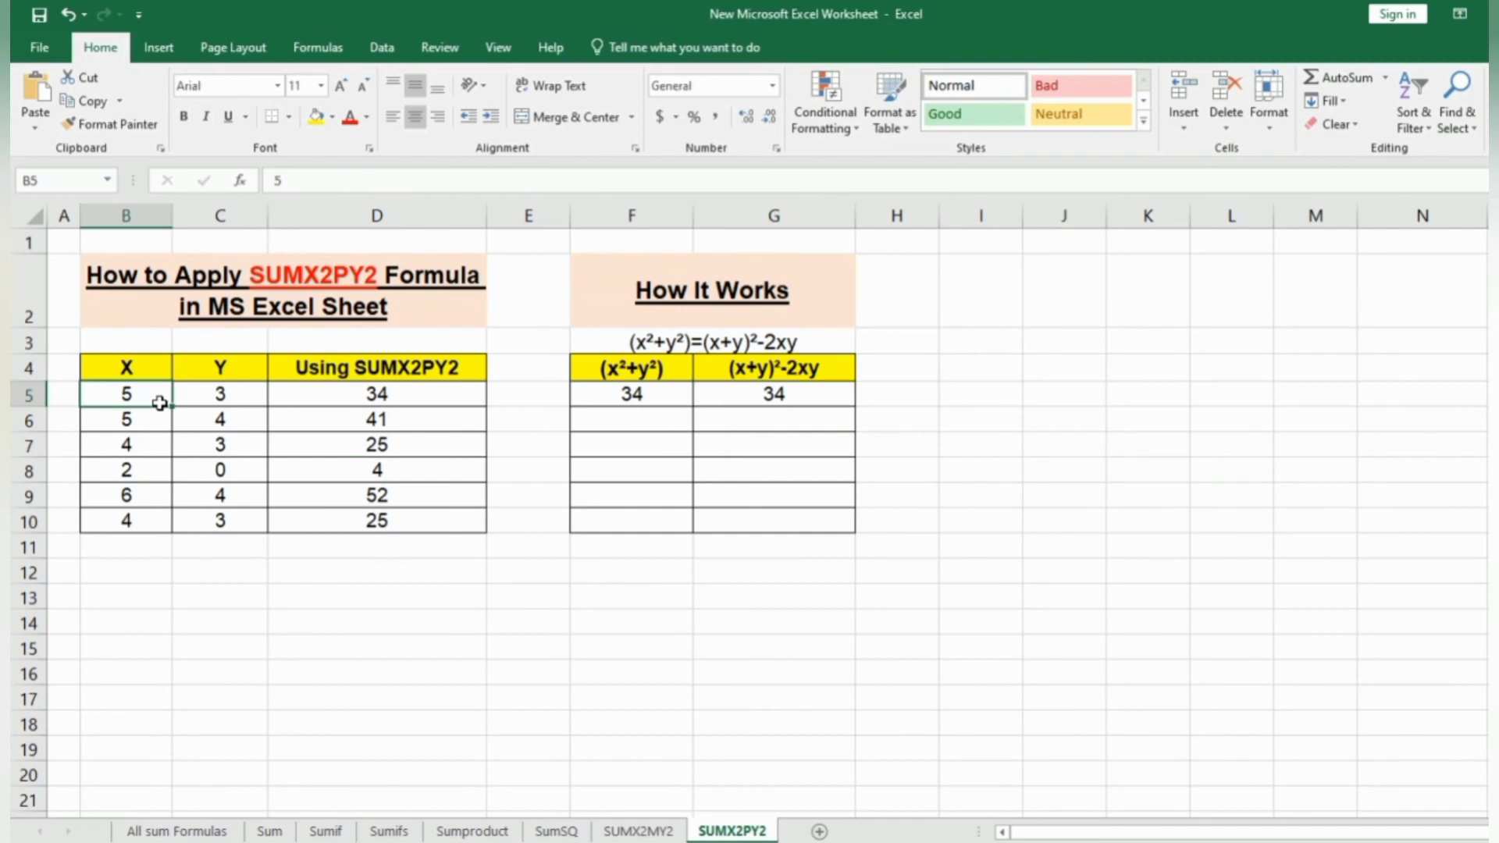
pyautogui.write('4')
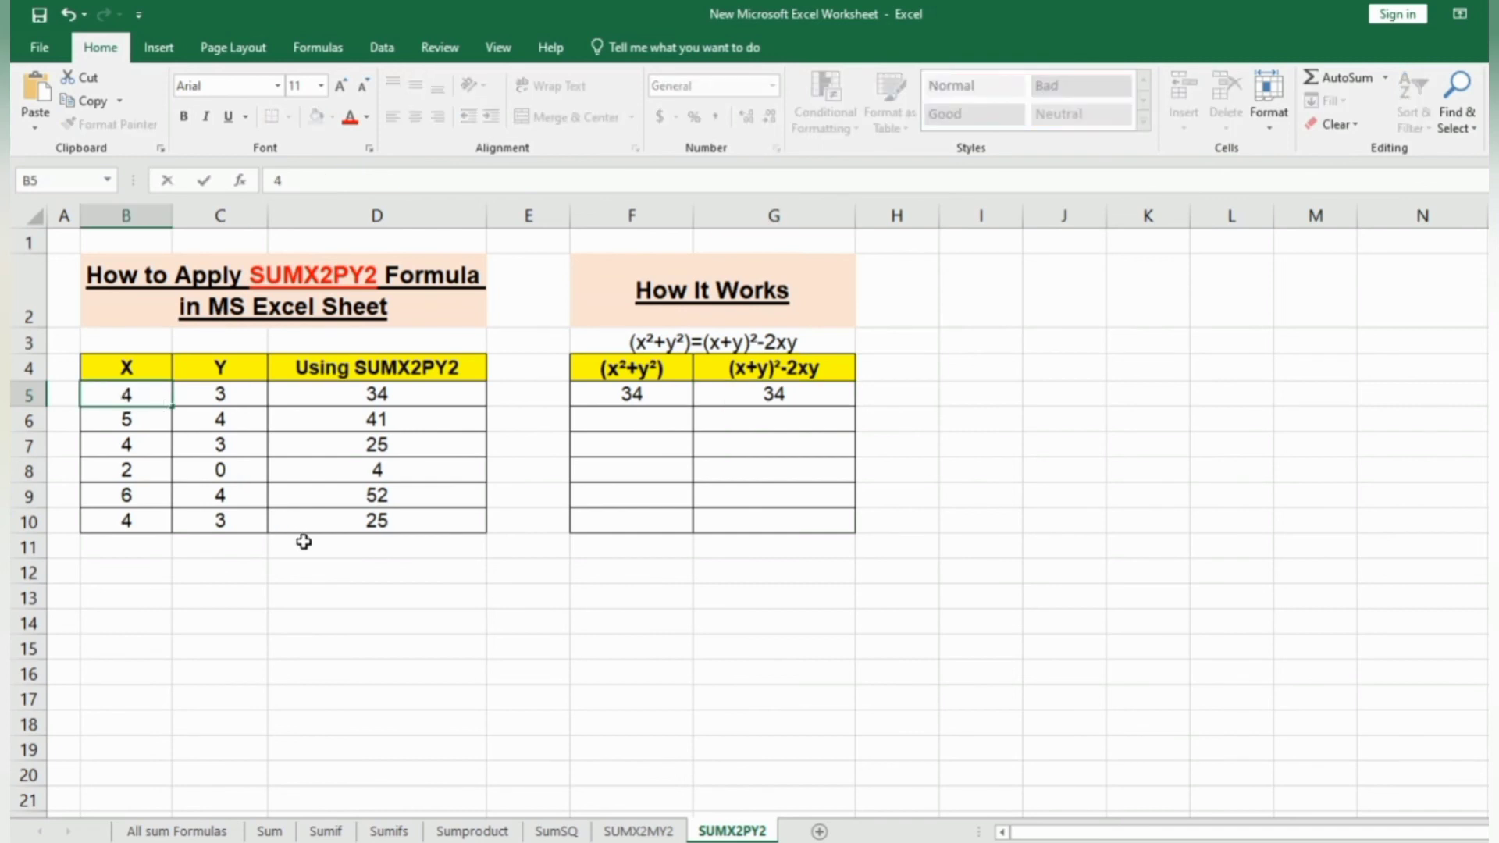
pyautogui.press('Return')
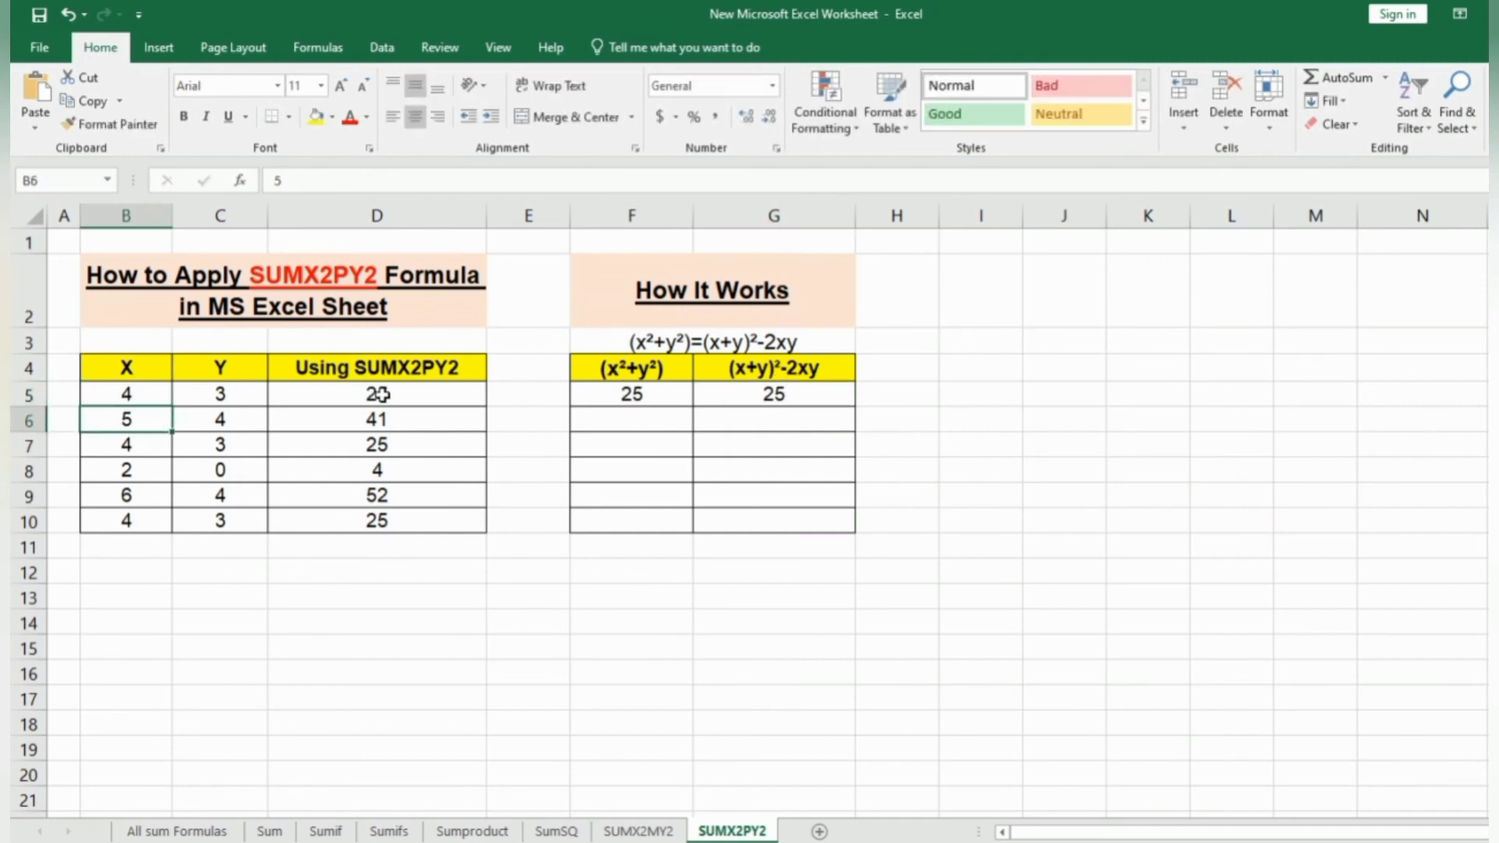
# Replace the X value in cell B5 with 2
pyautogui.click(133, 397)
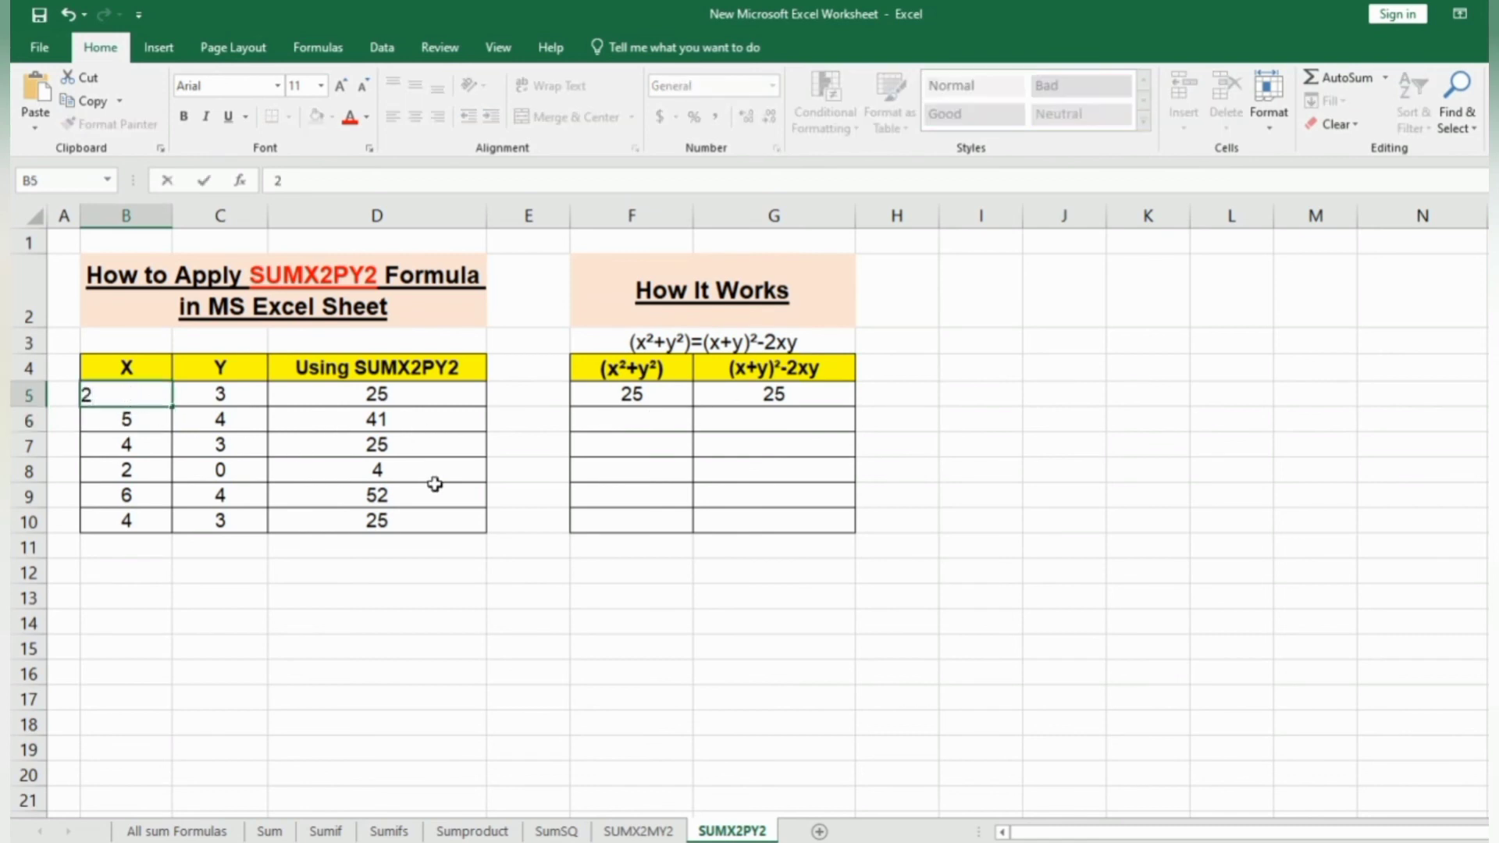